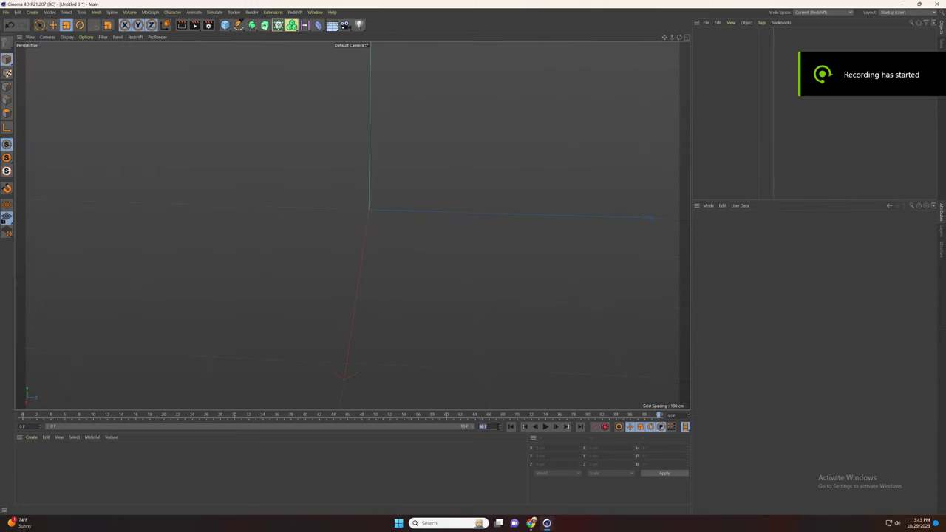
# Set the timeline end to 600 frames and extend the preview range over the full length.
pyautogui.write('0')
pyautogui.click(478, 465)
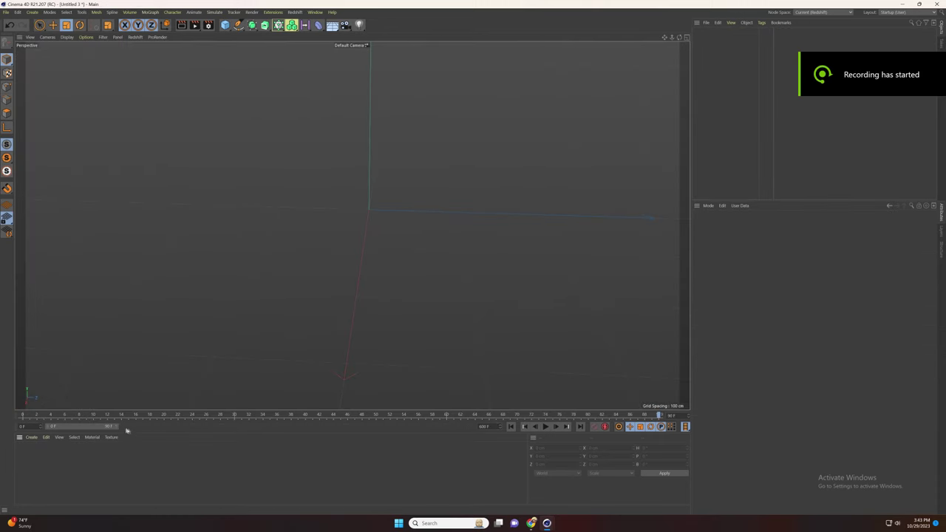
pyautogui.doubleClick(127, 428)
# Add a particle Emitter and rotate its pitch to 90°.
pyautogui.click(214, 12)
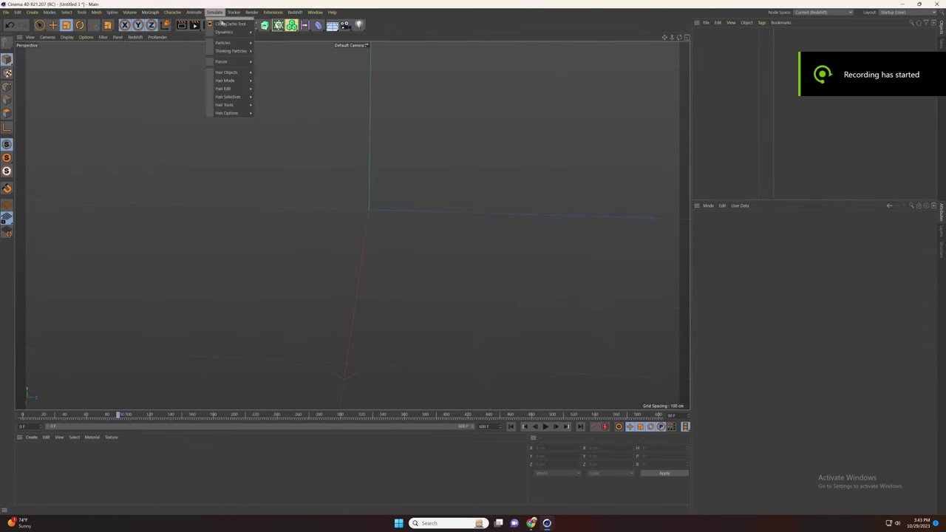
pyautogui.moveTo(224, 42)
pyautogui.click(266, 44)
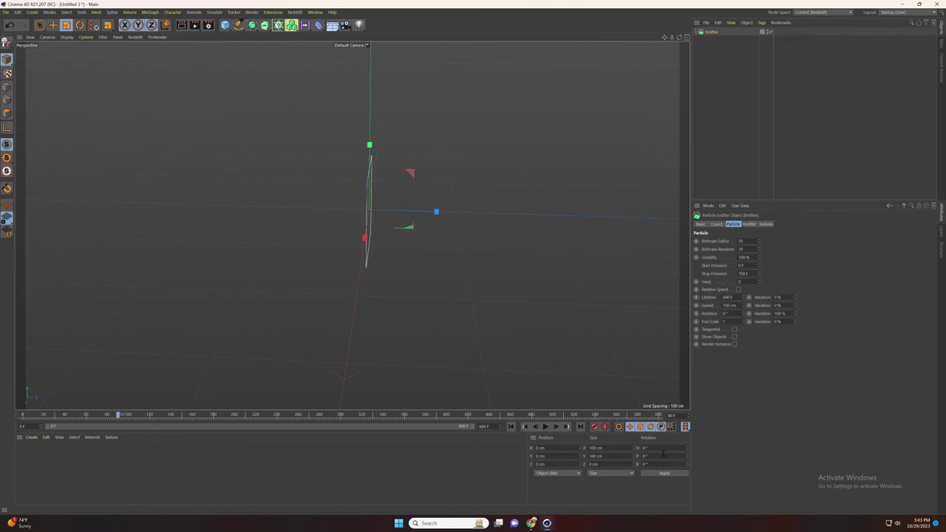
pyautogui.click(664, 473)
# Set the emitter's X and Y size to 600 cm.
pyautogui.click(749, 224)
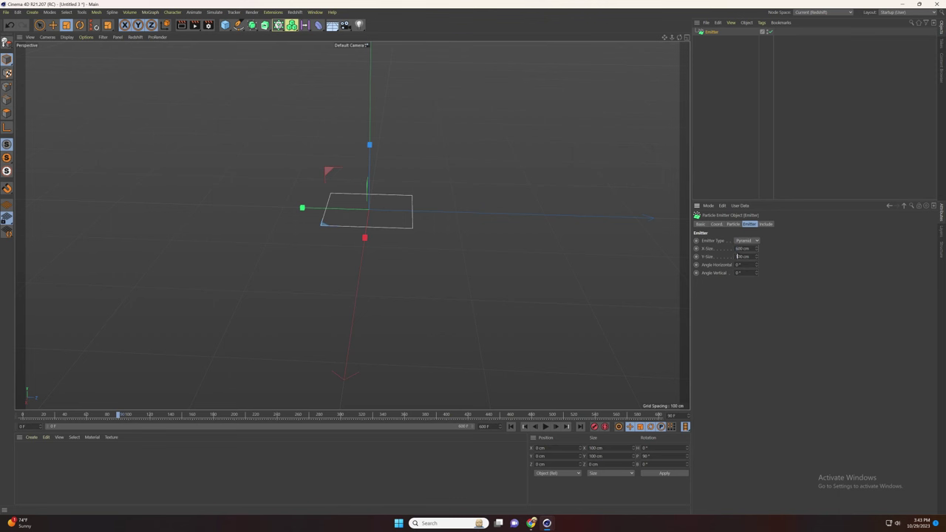
pyautogui.write('6')
pyautogui.press('Return')
# Set the emitter's editor and renderer birthrate to 50000, its speed to 0 cm and stop emission to 1 F.
pyautogui.click(732, 223)
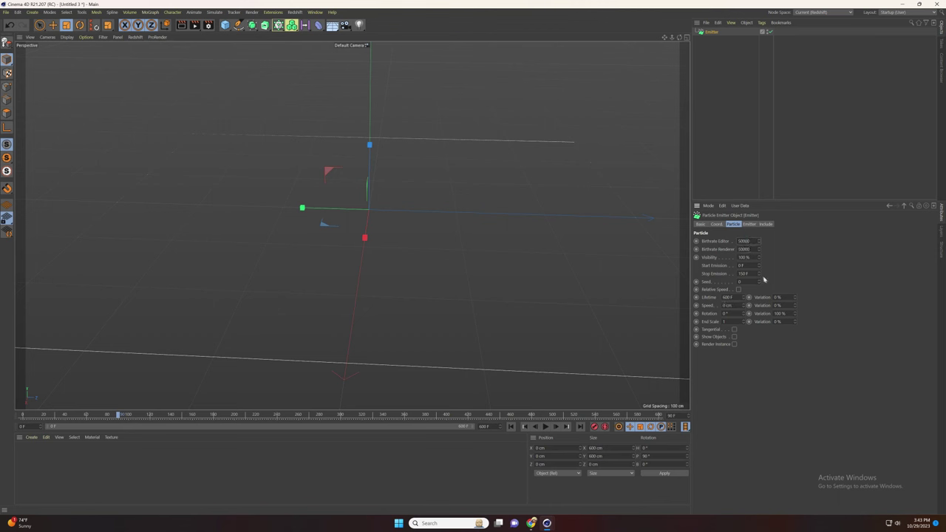
pyautogui.scroll(-3, 427, 277)
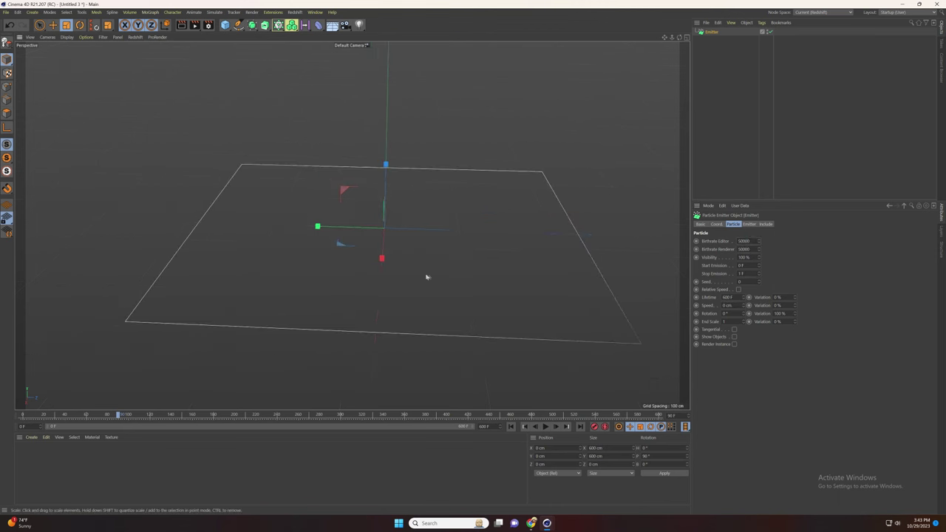
pyautogui.keyDown('alt'); pyautogui.moveTo(426, 276); pyautogui.dragTo(403, 288); pyautogui.keyUp('alt')
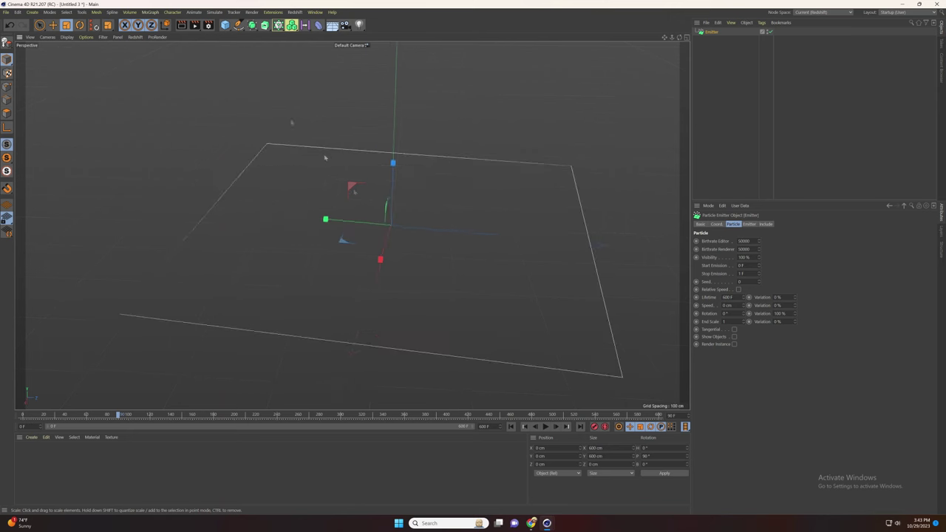
# Add a MoGraph Tracer linked to the Emitter and set its limit to From End.
pyautogui.click(150, 12)
pyautogui.click(157, 92)
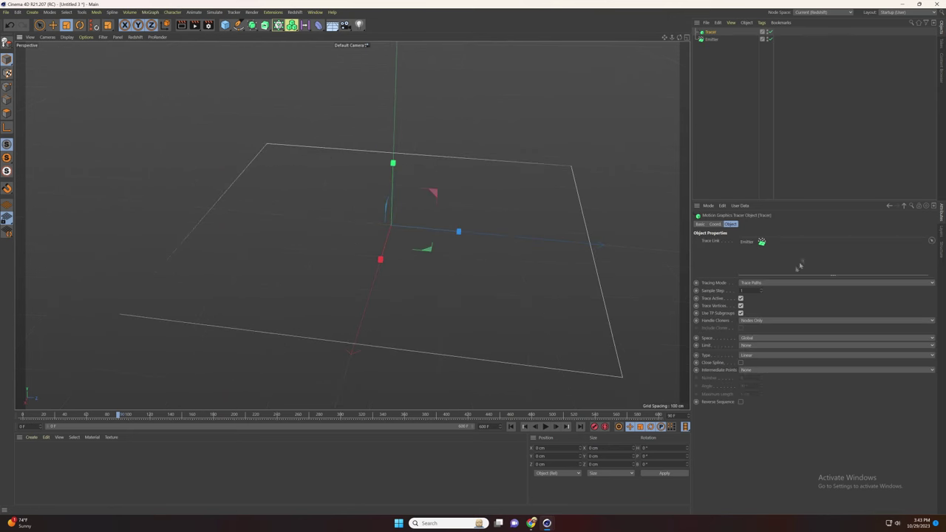
pyautogui.click(760, 345)
pyautogui.click(755, 361)
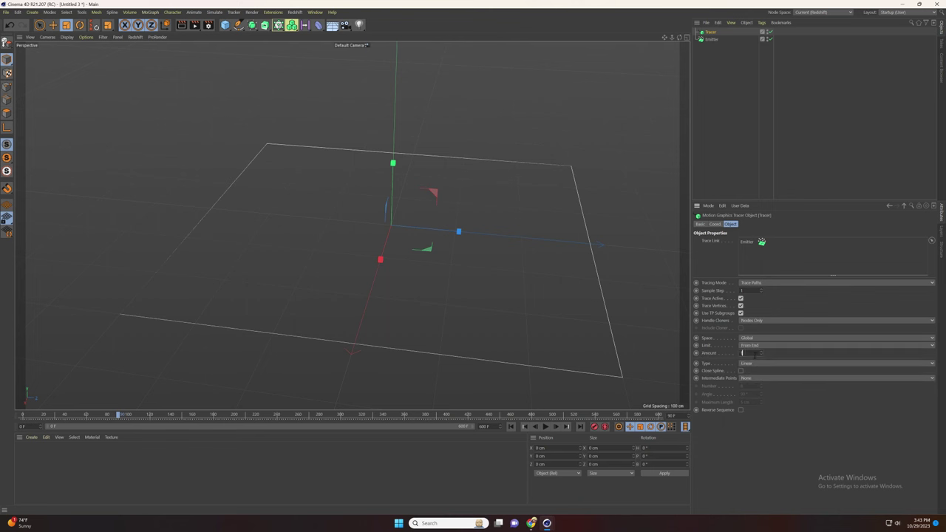
pyautogui.click(715, 42)
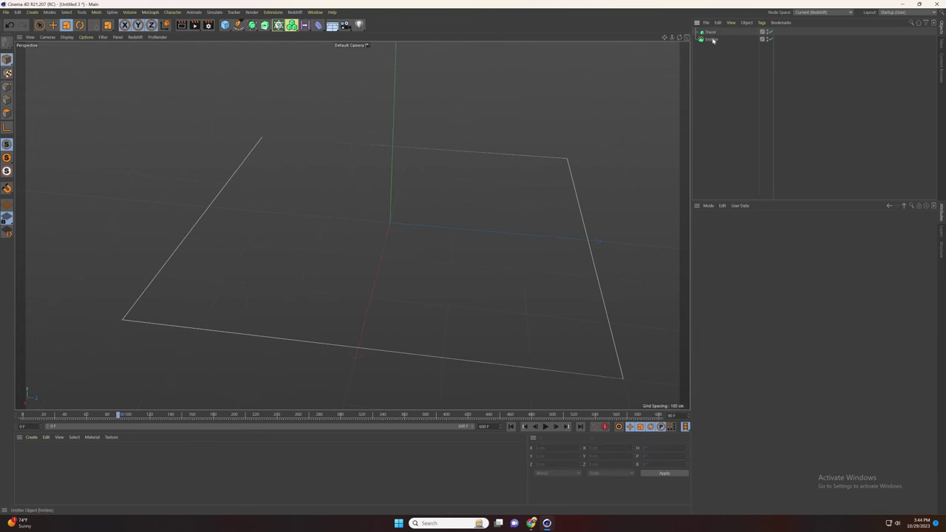
# Add a Rotation particle force and set its pitch to 90°.
pyautogui.click(214, 12)
pyautogui.moveTo(225, 61)
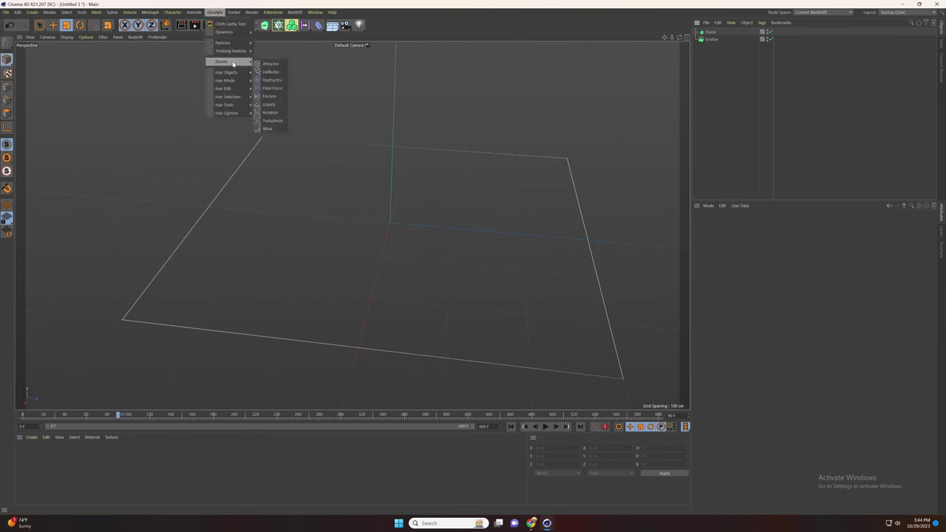
pyautogui.click(271, 113)
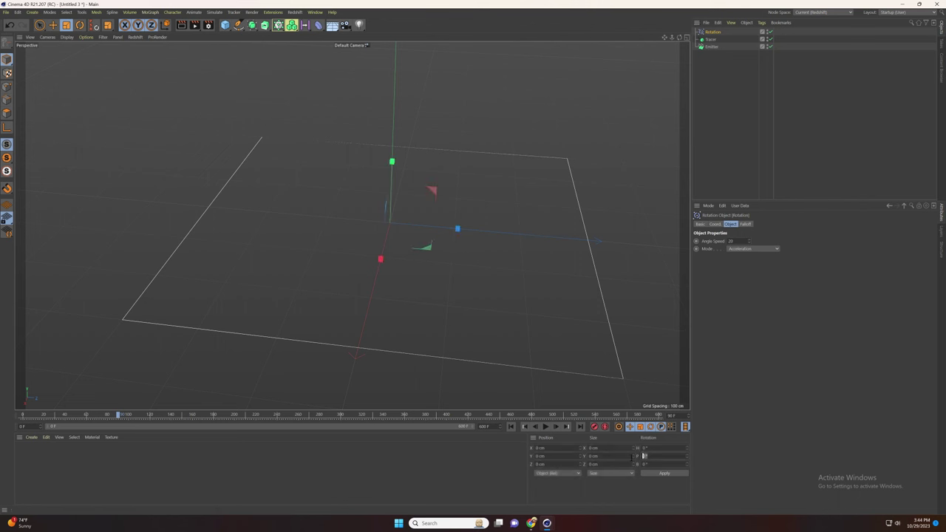
pyautogui.click(664, 474)
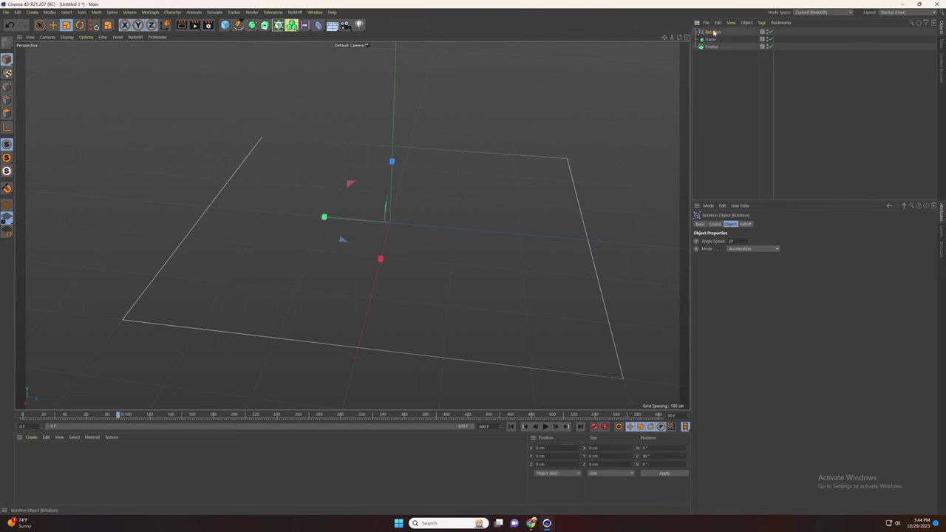
# Duplicate the Rotation force.
pyautogui.keyDown('ctrl'); pyautogui.click(714, 34); pyautogui.keyUp('ctrl')
pyautogui.keyDown('ctrl'); pyautogui.click(716, 33); pyautogui.keyUp('ctrl')
pyautogui.hotkey('ctrl', 'c')
pyautogui.hotkey('ctrl', 'v')
# Add a Spherical Field to the original Rotation force's falloff and set its size to 75 cm.
pyautogui.click(714, 39)
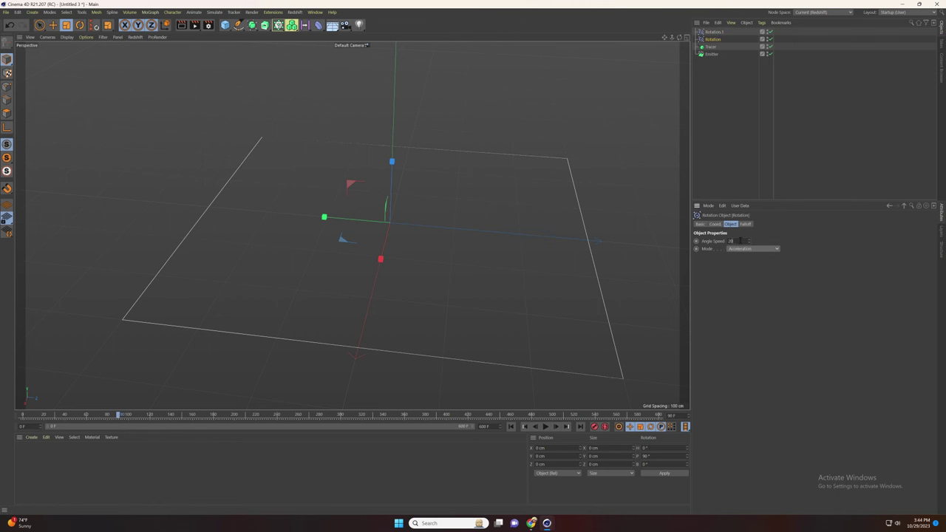
pyautogui.click(746, 224)
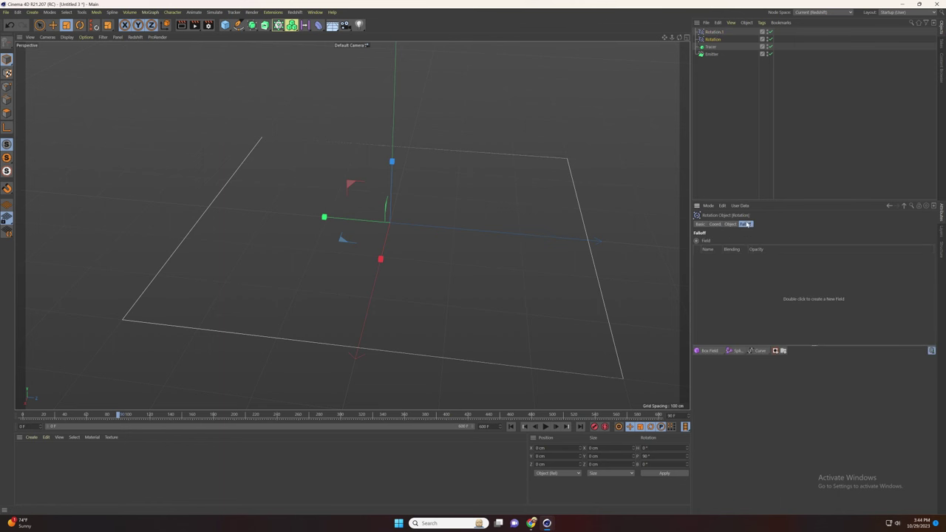
pyautogui.click(710, 352)
pyautogui.click(758, 377)
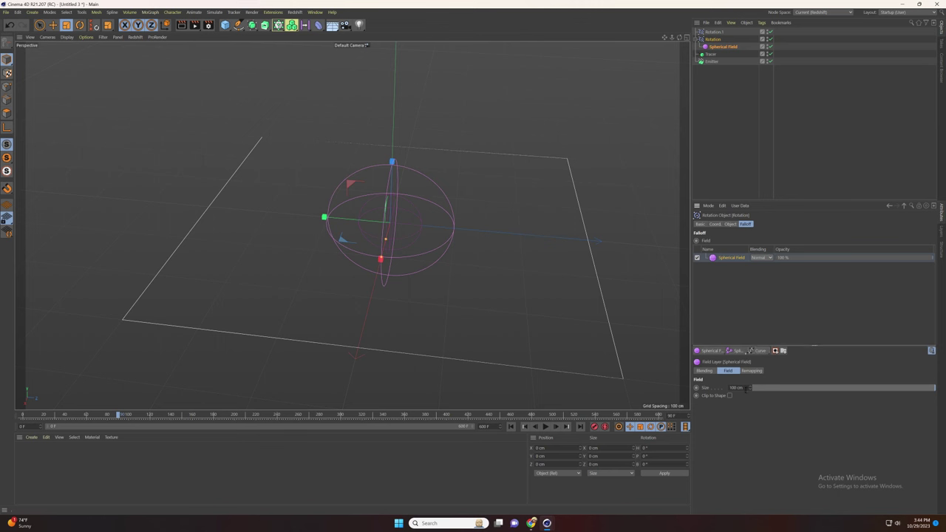
pyautogui.doubleClick(736, 388)
pyautogui.write('1')
pyautogui.press('Return')
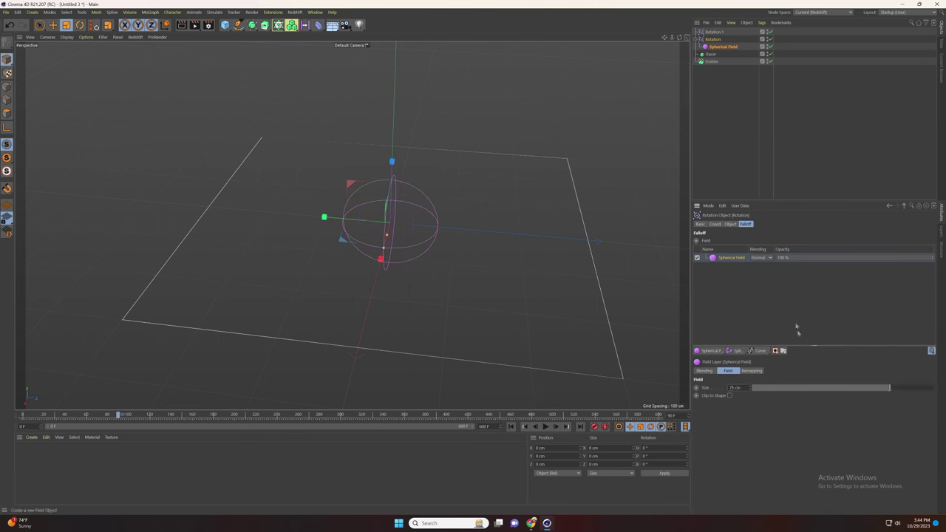
# Set the blending of the 75 cm Spherical Field to Subtract.
pyautogui.doubleClick(750, 272)
pyautogui.click(761, 260)
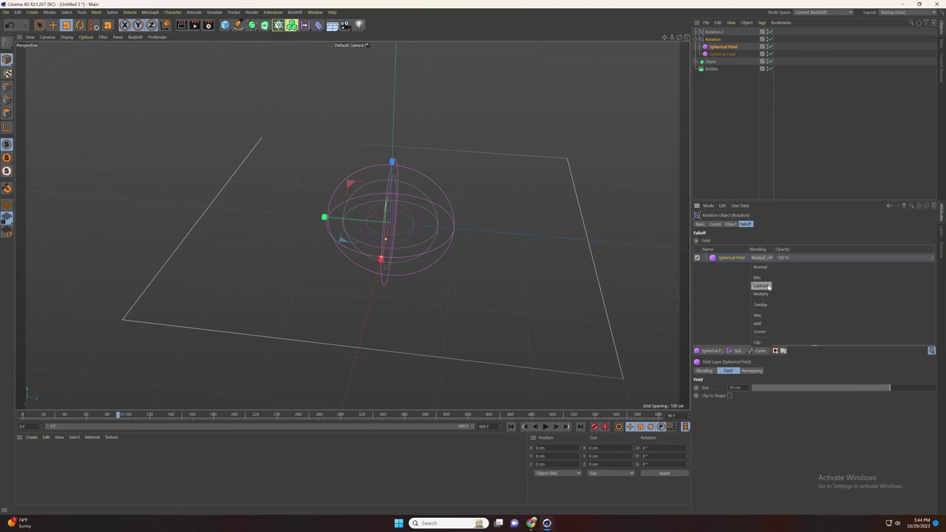
pyautogui.click(763, 287)
# Give the original Rotation force a second Spherical Field of 400 cm with Max blending, placed below the subtracting field.
pyautogui.click(706, 353)
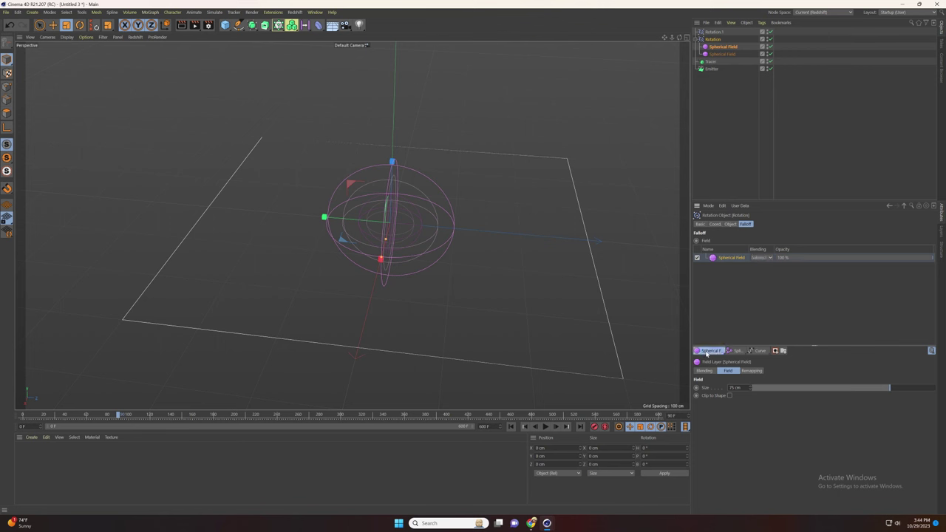
pyautogui.click(731, 388)
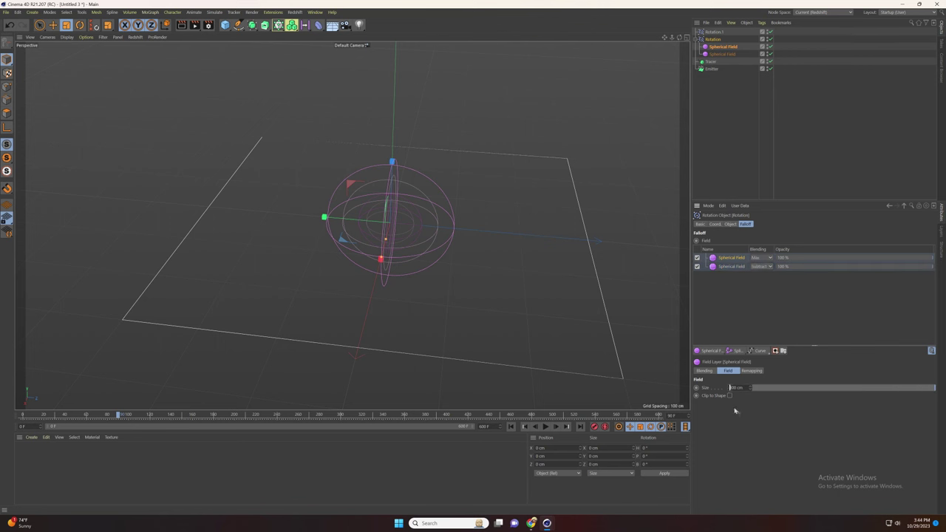
pyautogui.write('400')
pyautogui.press('Return')
pyautogui.moveTo(730, 259); pyautogui.dragTo(736, 276)
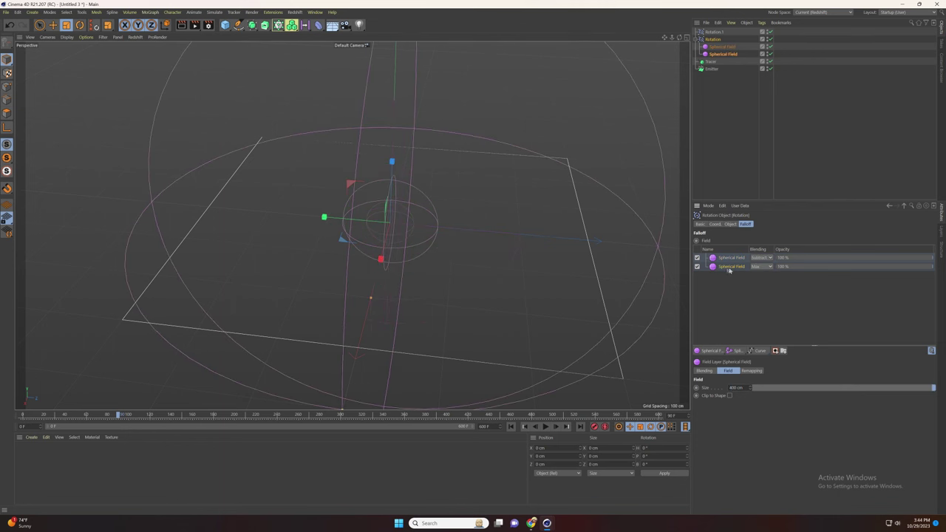
# Play the particle simulation to check the swirling motion, then stop it.
pyautogui.scroll(-1, 423, 264)
pyautogui.click(546, 427)
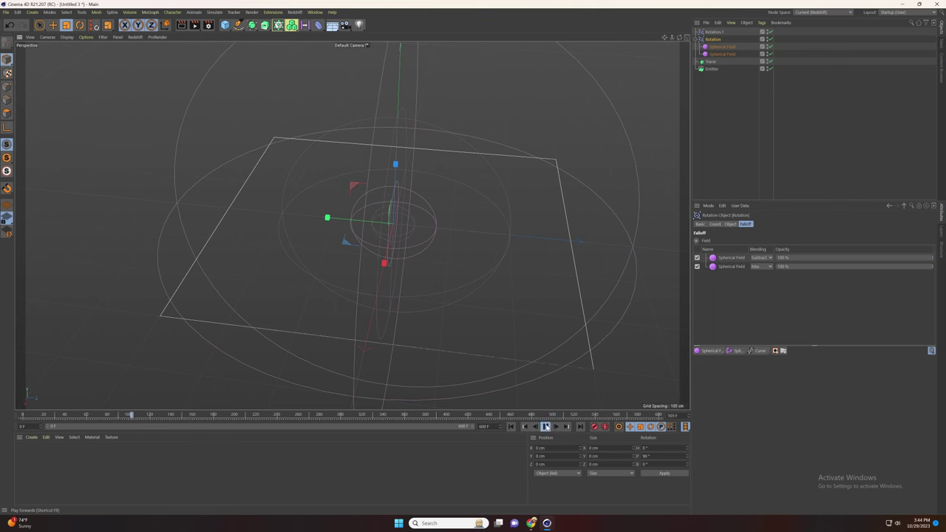
pyautogui.click(545, 426)
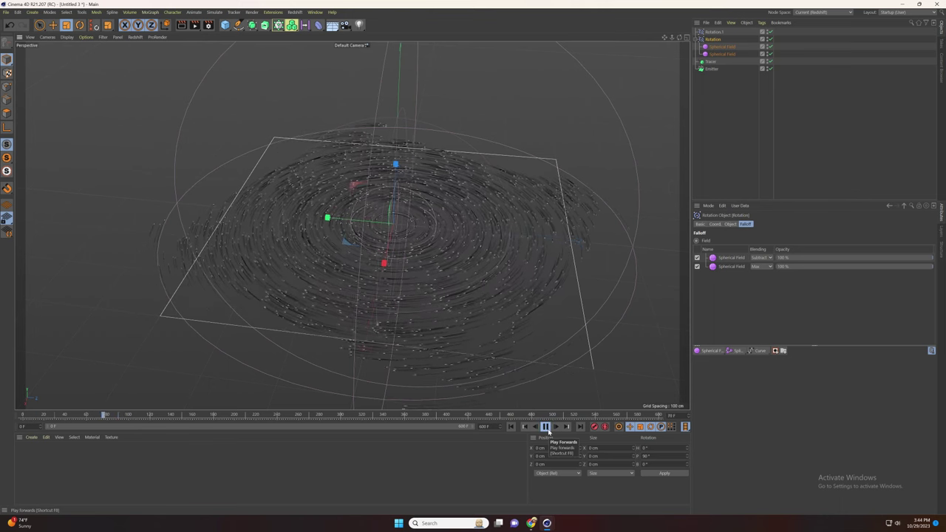
pyautogui.click(548, 431)
# Add a Spherical Field to the falloff of the duplicated Rotation force and set its size to 170 cm.
pyautogui.click(727, 31)
pyautogui.click(717, 32)
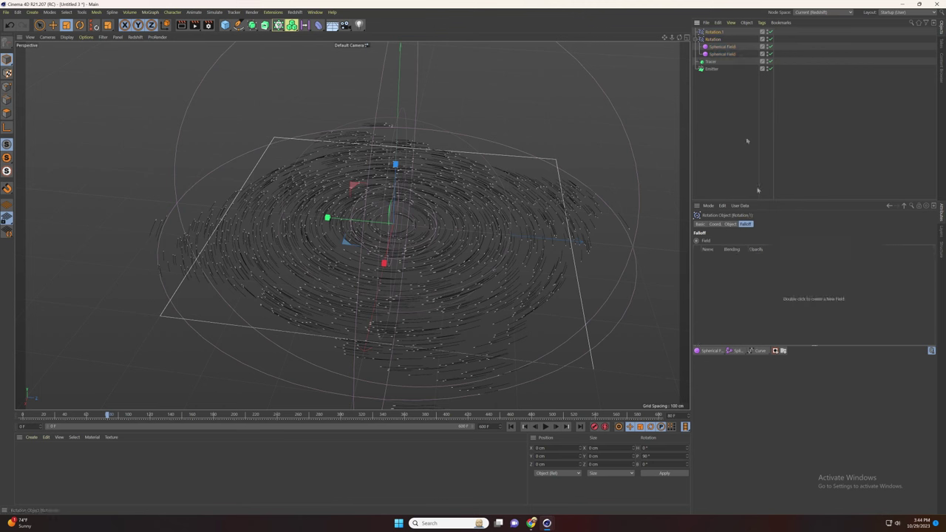
pyautogui.click(718, 352)
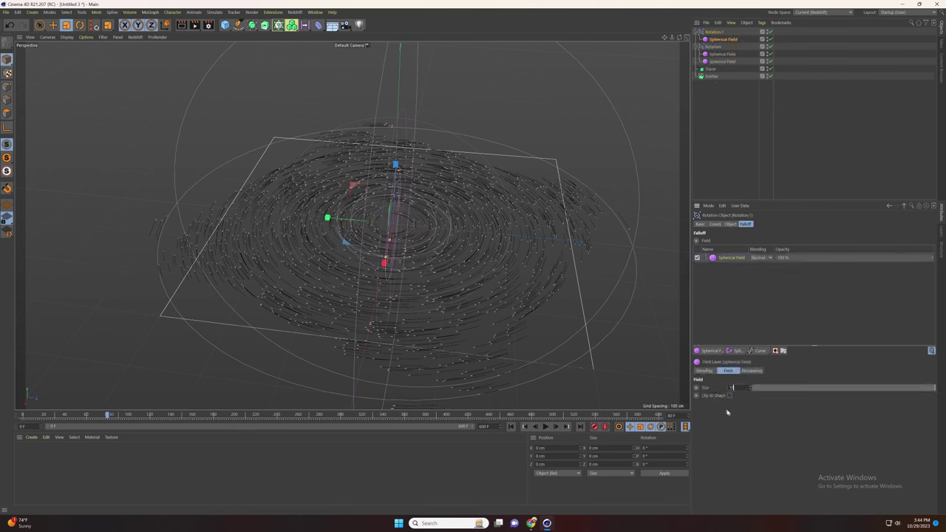
pyautogui.write('150')
pyautogui.press('Return')
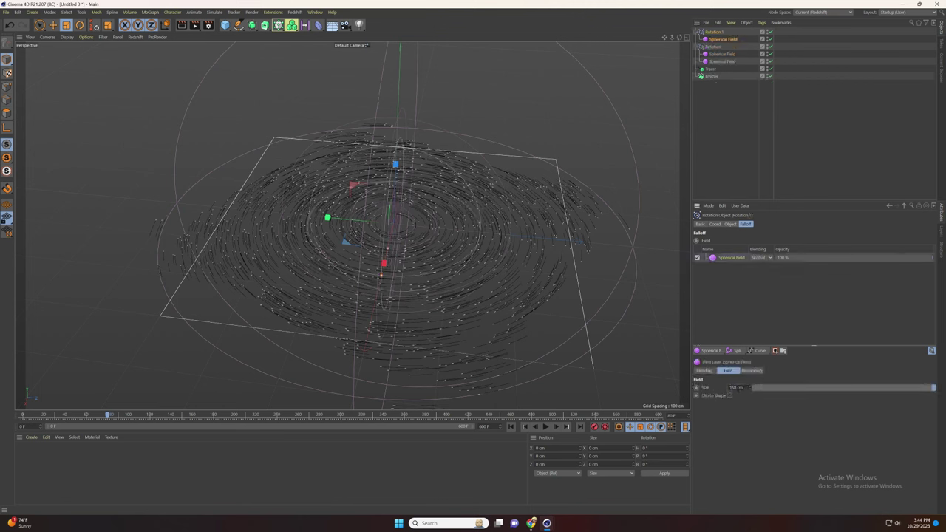
pyautogui.write('7')
pyautogui.press('Return')
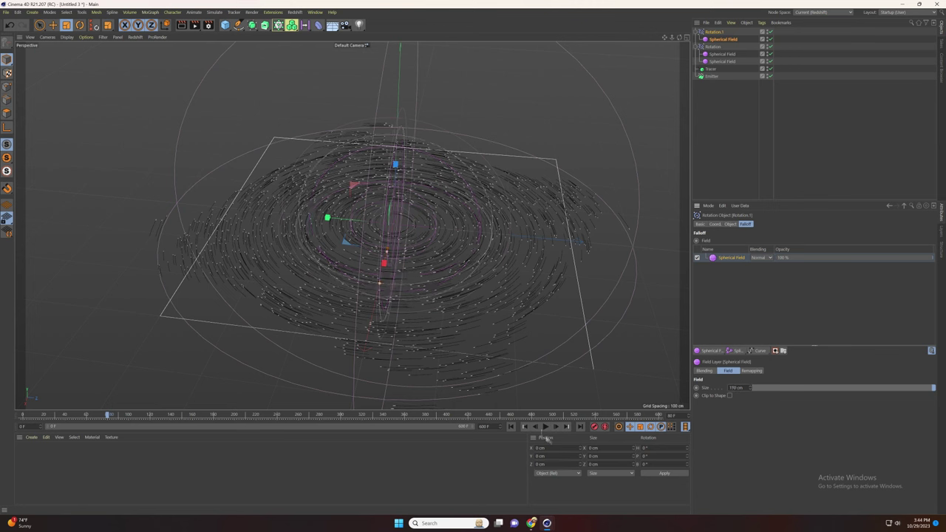
# Return the animation to frame 0 and open the object properties of the duplicated Rotation force.
pyautogui.hotkey('shift', 'f')
pyautogui.click(730, 224)
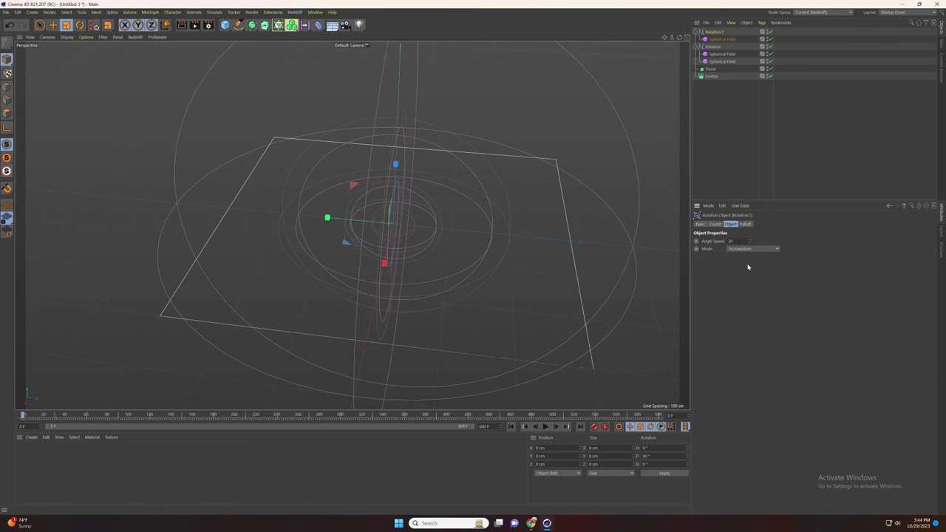
pyautogui.click(672, 321)
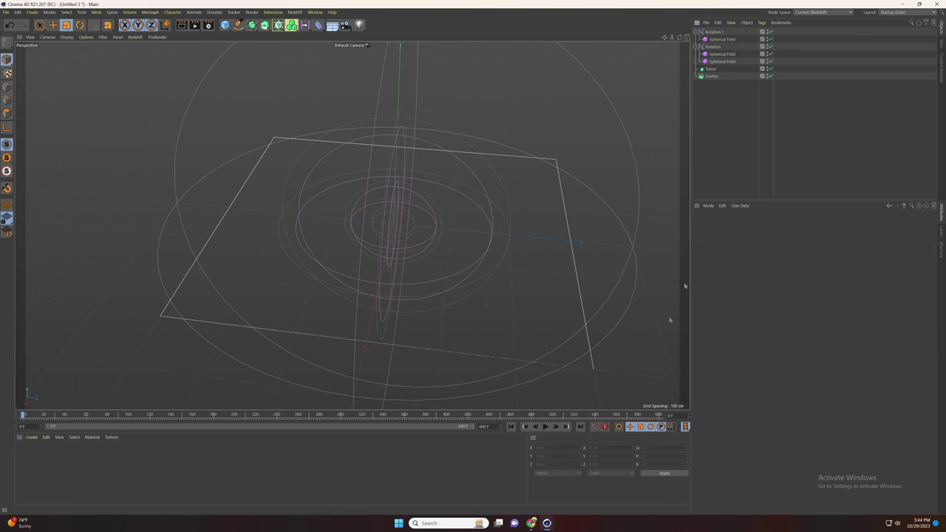
# Play the simulation with both Rotation forces, then stop it and rewind to frame 0.
pyautogui.click(546, 427)
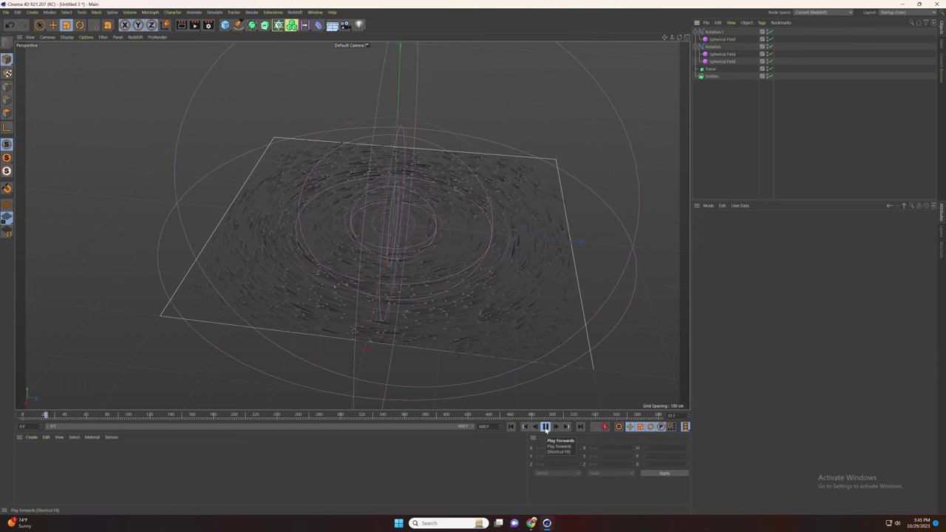
pyautogui.click(545, 427)
pyautogui.click(511, 427)
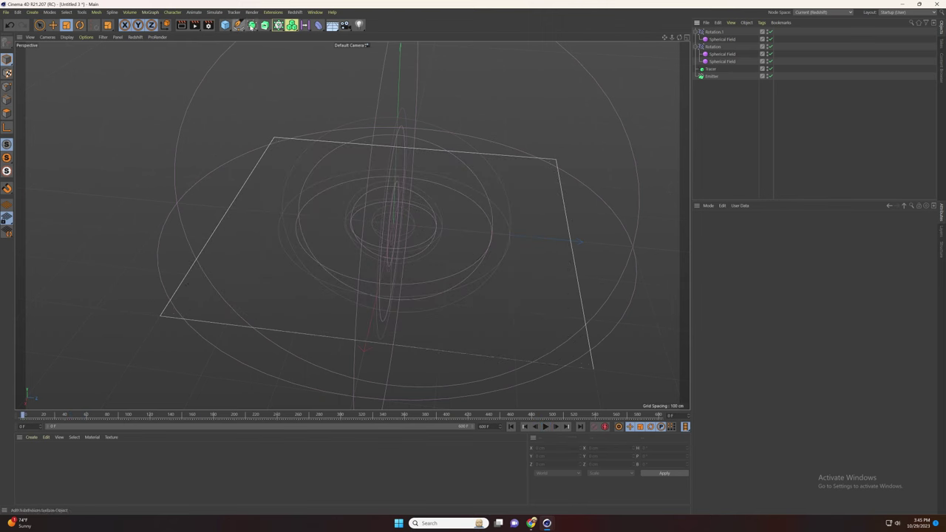
# Create a Rectangle spline and nest it inside a new Connect object.
pyautogui.click(237, 26)
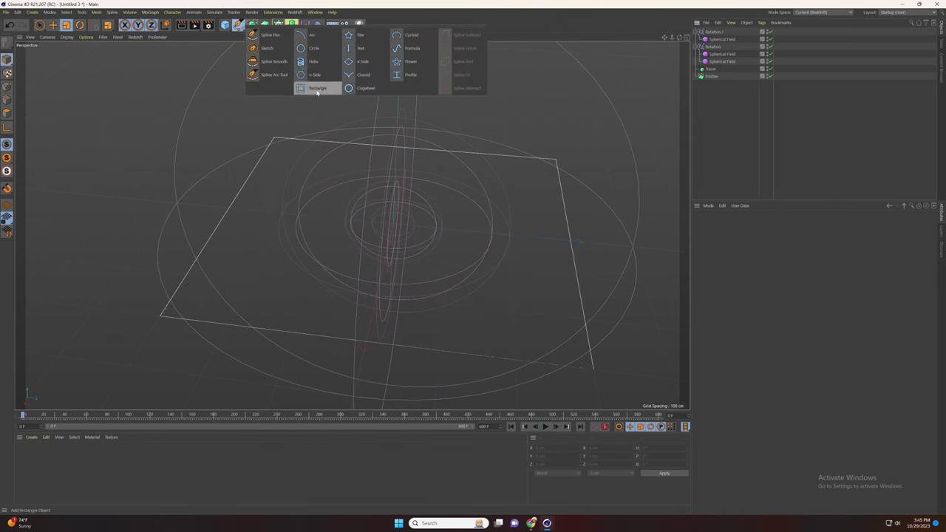
pyautogui.click(317, 95)
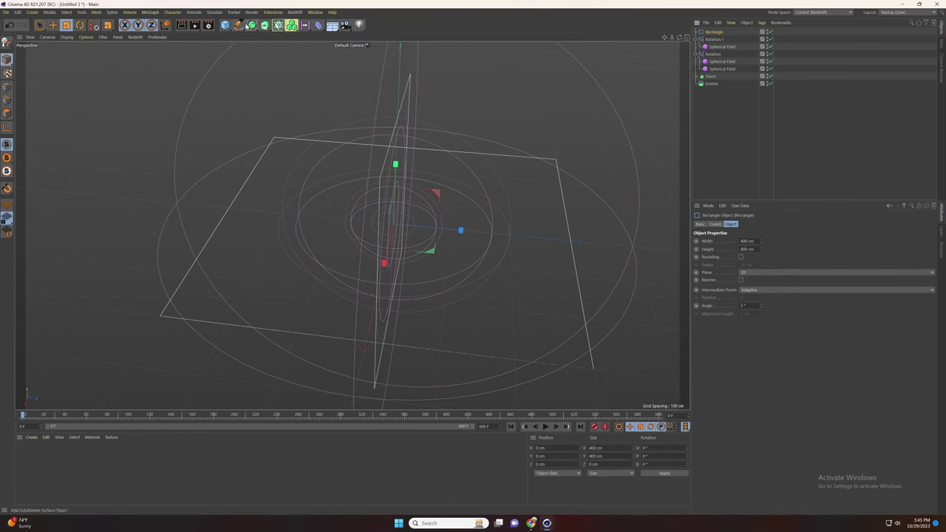
pyautogui.click(252, 25)
pyautogui.click(360, 77)
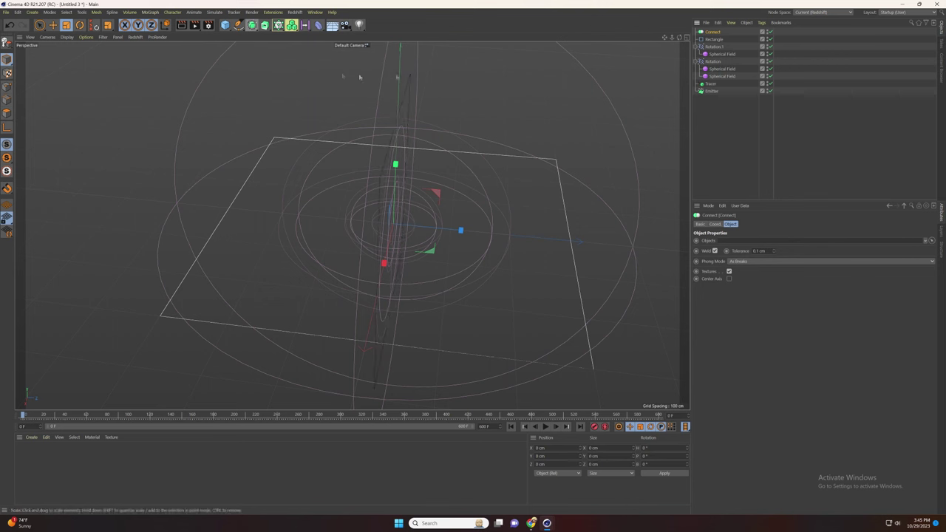
pyautogui.click(713, 38)
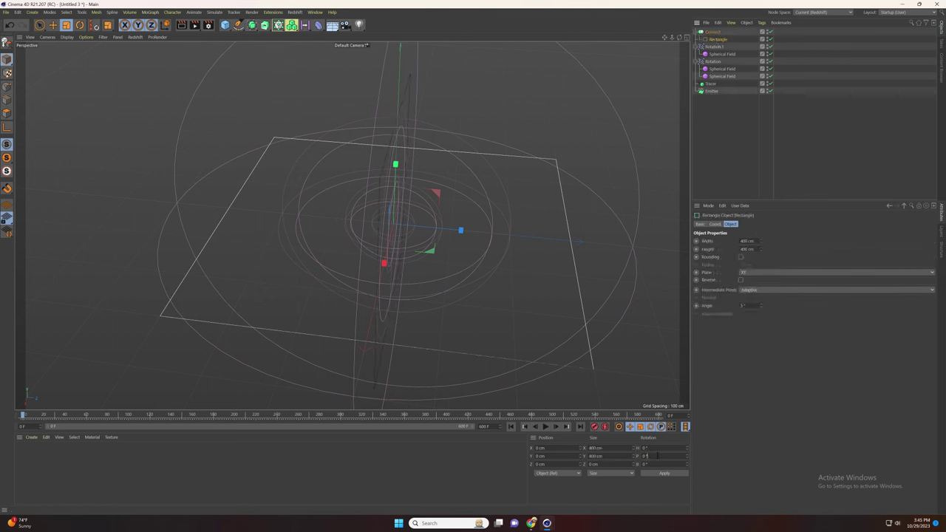
# Set the rectangle's pitch rotation to 90° and resize it to 150 by 150 cm with 29 cm rounded corners.
pyautogui.write('90')
pyautogui.click(665, 473)
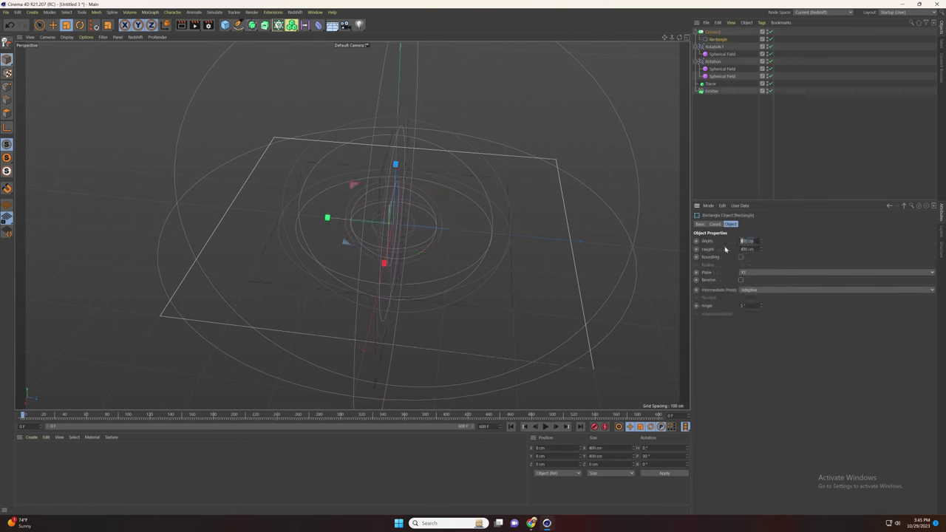
pyautogui.write('150')
pyautogui.press('Tab')
pyautogui.write('29')
pyautogui.press('Return')
pyautogui.moveTo(427, 241)
pyautogui.keyDown('alt'); pyautogui.mouseDown()
pyautogui.moveTo(431, 259)
pyautogui.moveTo(424, 254)
pyautogui.mouseUp(); pyautogui.keyUp('alt')
pyautogui.keyDown('alt'); pyautogui.moveTo(416, 244); pyautogui.dragTo(430, 243, button='right'); pyautogui.keyUp('alt')
pyautogui.moveTo(429, 242)
pyautogui.keyDown('alt'); pyautogui.mouseDown()
pyautogui.moveTo(421, 270)
pyautogui.moveTo(430, 257)
pyautogui.mouseUp(); pyautogui.keyUp('alt')
pyautogui.click(430, 257)
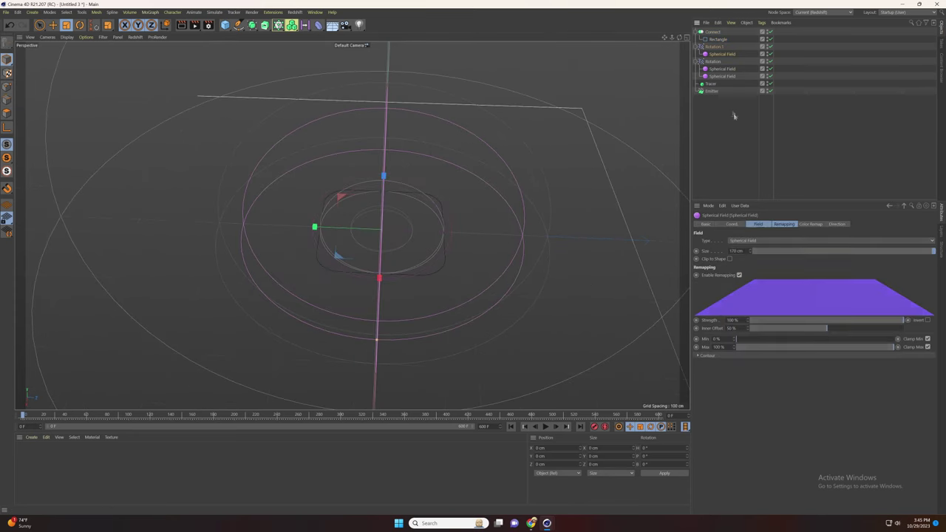
# Create an Attractor force with nothing selected and add a Box Field to its falloff.
pyautogui.click(738, 107)
pyautogui.click(215, 12)
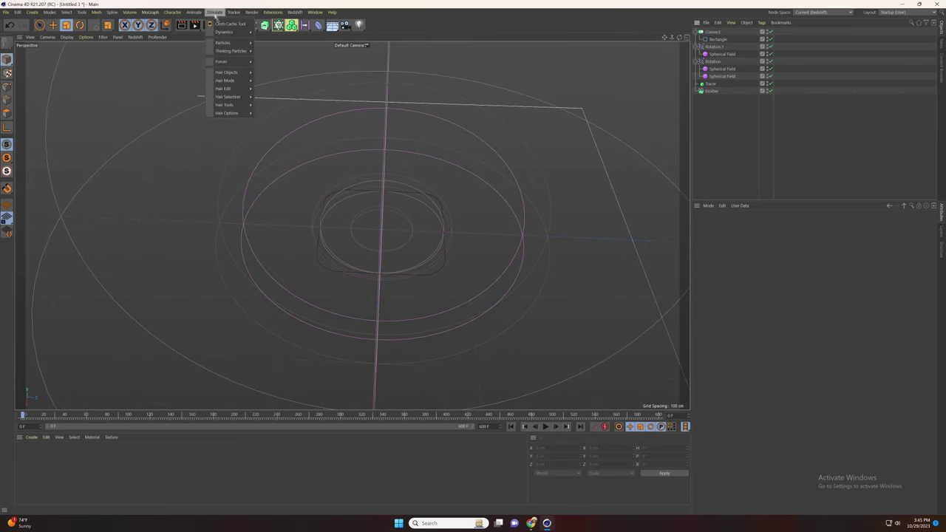
pyautogui.moveTo(254, 64)
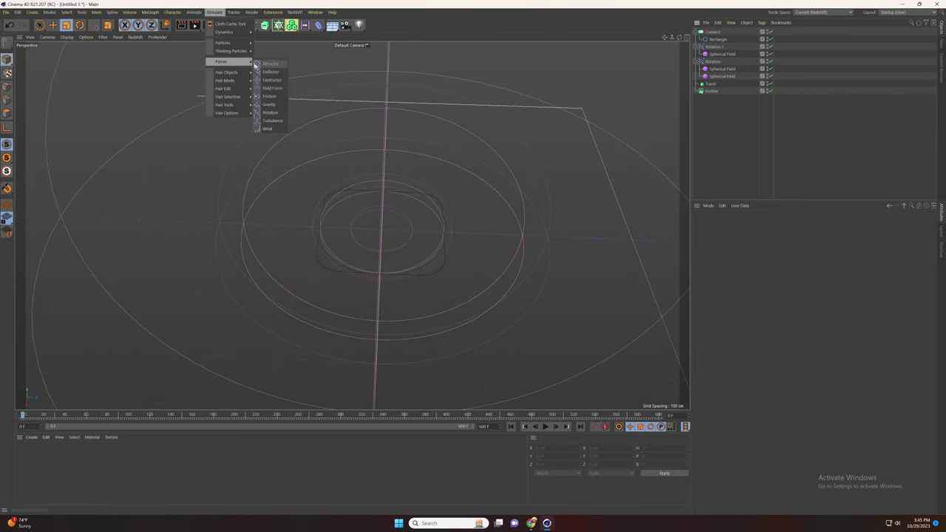
pyautogui.click(275, 65)
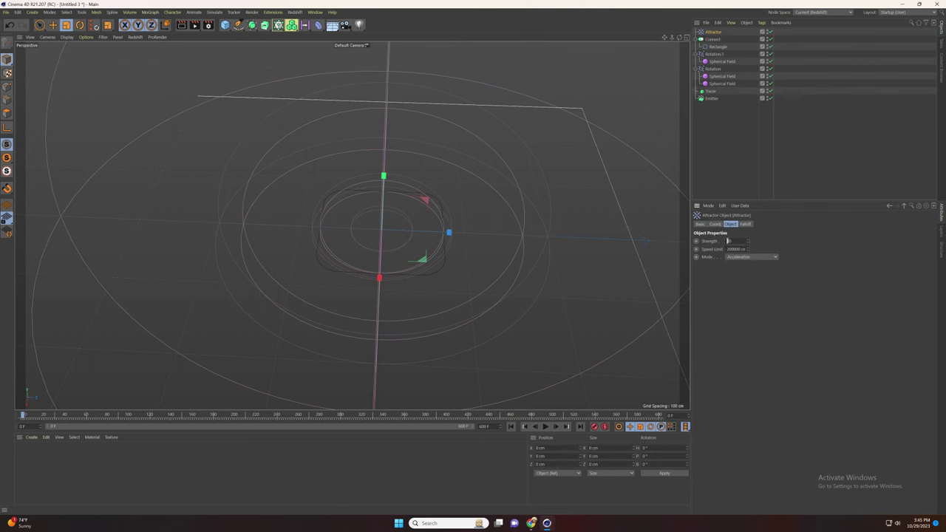
pyautogui.click(745, 224)
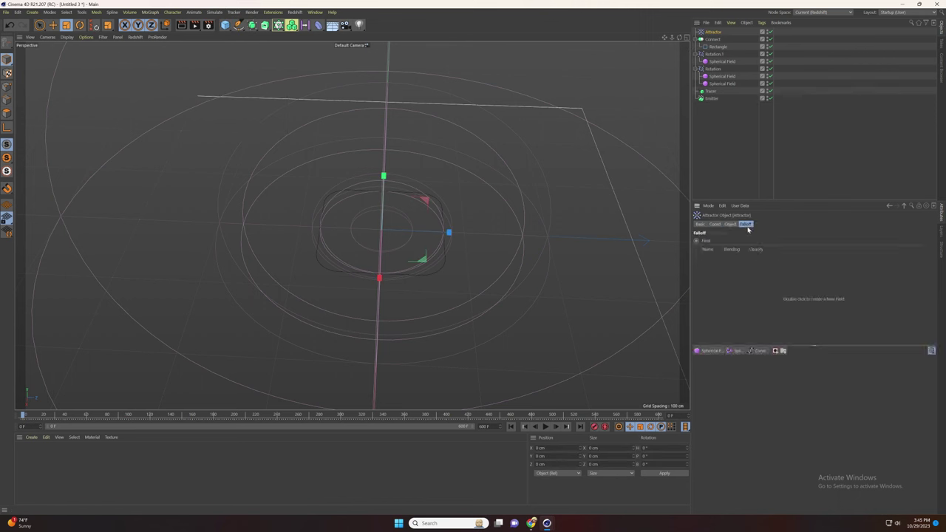
pyautogui.click(710, 350)
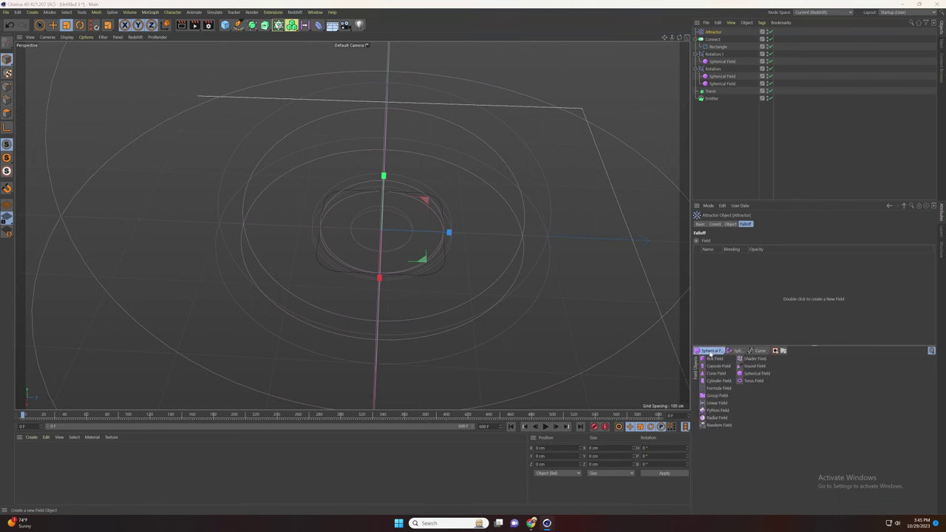
pyautogui.click(713, 359)
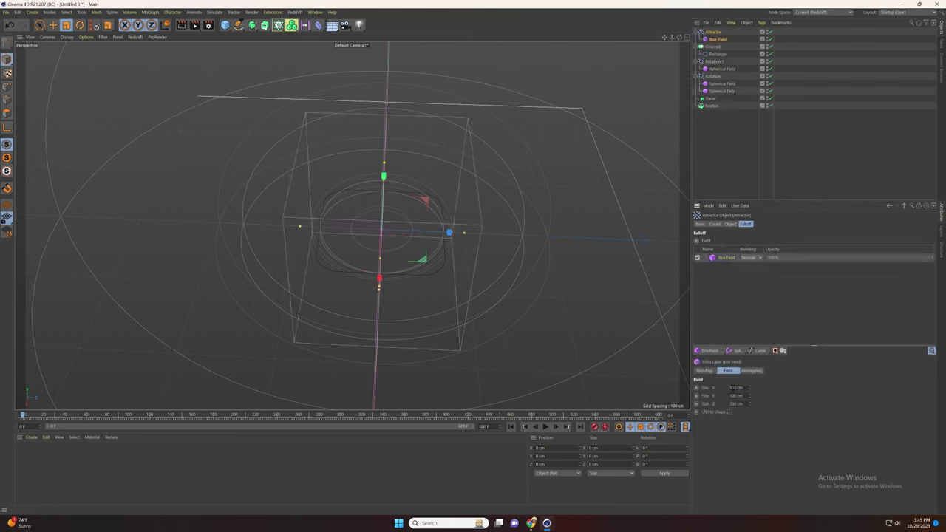
# Set the Box Field's X and Z sizes to 80 cm.
pyautogui.click(738, 387)
pyautogui.click(739, 404)
pyautogui.write('80')
pyautogui.press('Return')
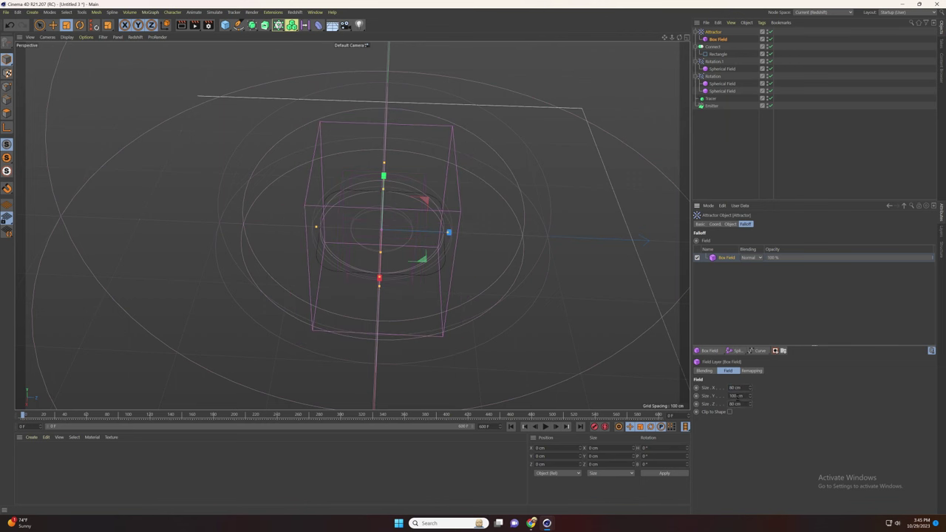
pyautogui.keyDown('alt'); pyautogui.moveTo(443, 259); pyautogui.dragTo(535, 241); pyautogui.keyUp('alt')
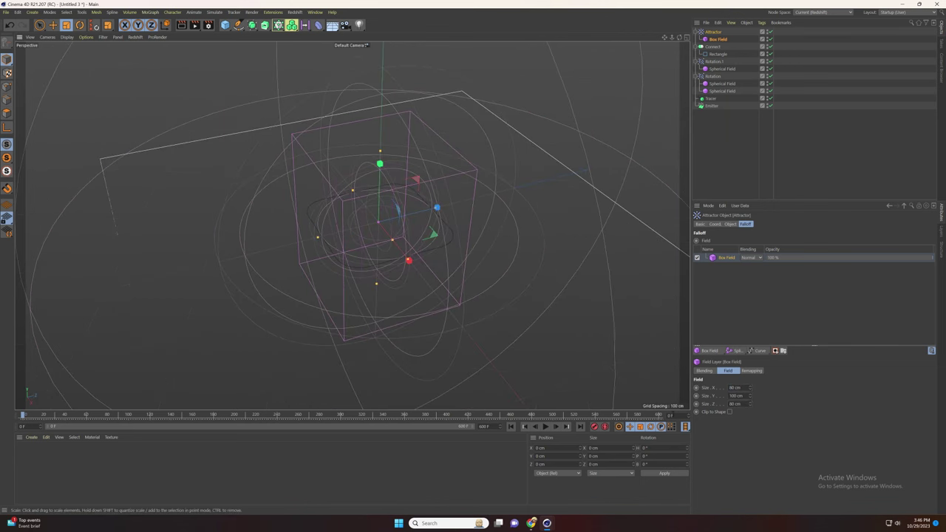
# Add Invert and Curve layers above the Box Field and bend the curve to stay low and rise steeply at its end.
pyautogui.click(754, 352)
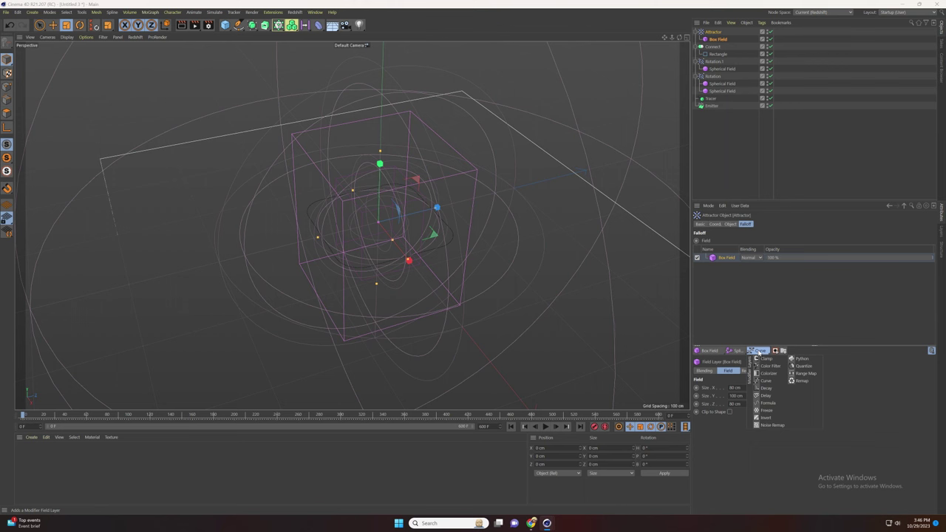
pyautogui.click(765, 417)
pyautogui.click(761, 351)
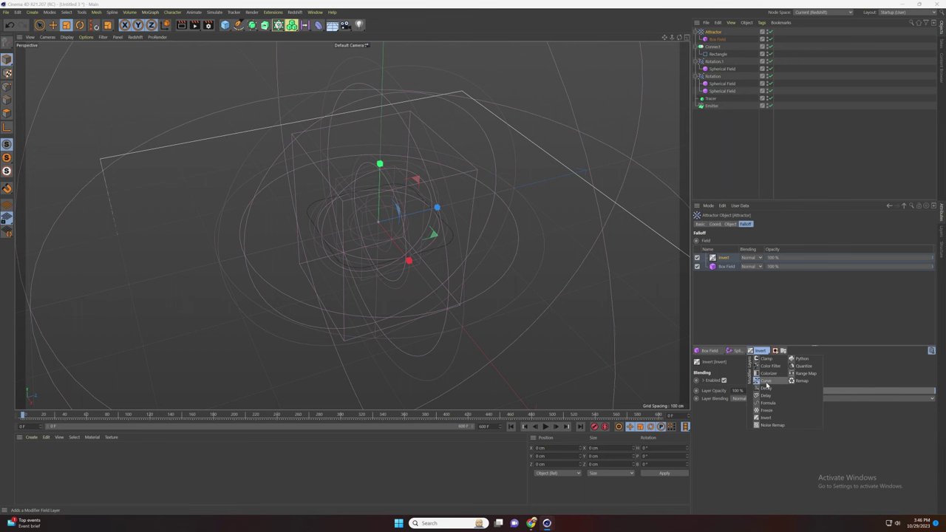
pyautogui.click(766, 381)
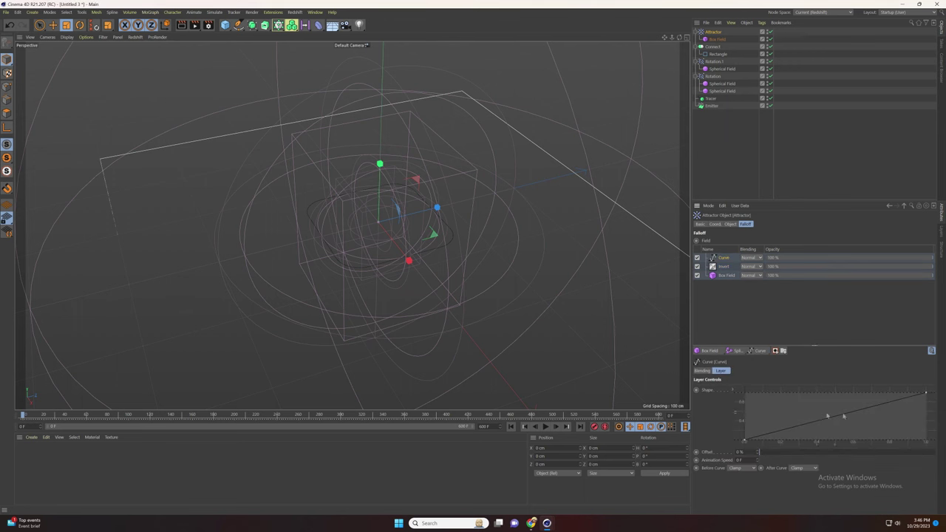
pyautogui.click(924, 396)
pyautogui.moveTo(904, 401); pyautogui.dragTo(927, 442)
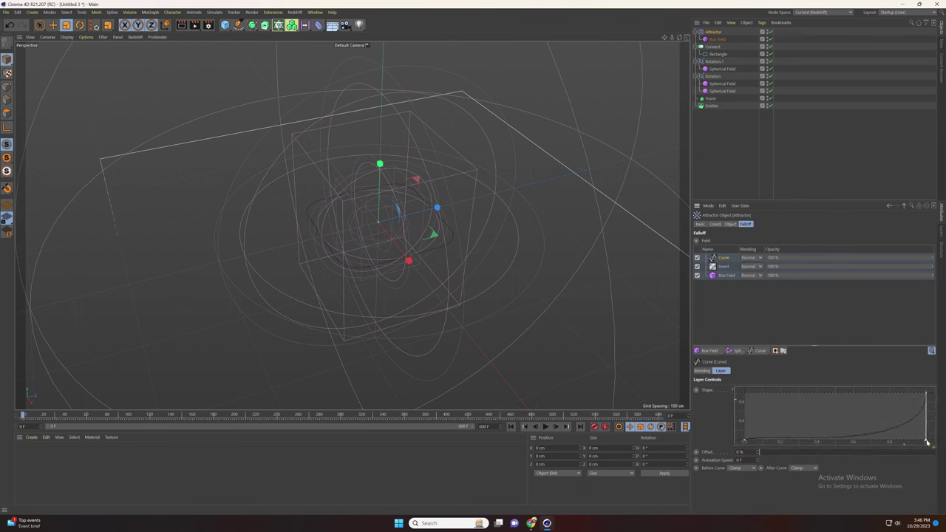
pyautogui.click(724, 266)
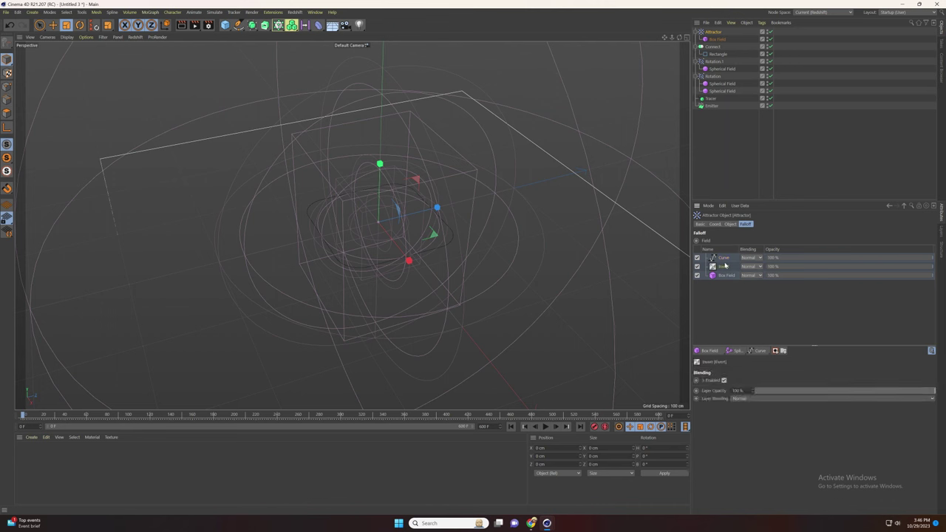
# Play the simulation with the Attractor, then raise the Box Field's remapping inner offset to about 89 %.
pyautogui.click(544, 426)
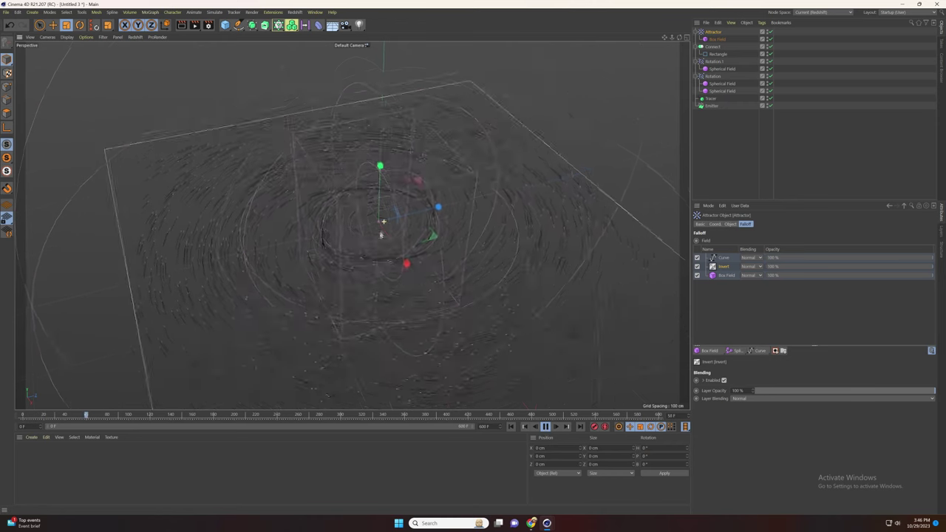
pyautogui.click(716, 38)
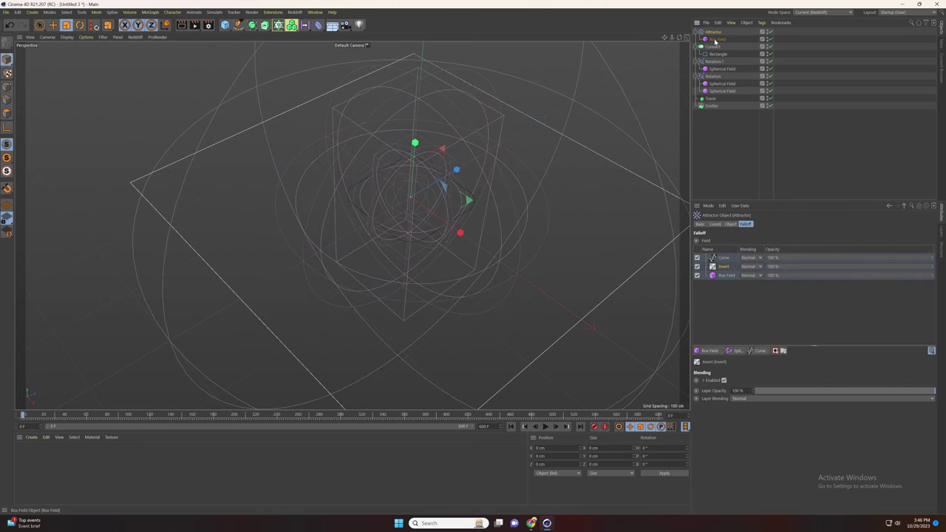
pyautogui.click(716, 40)
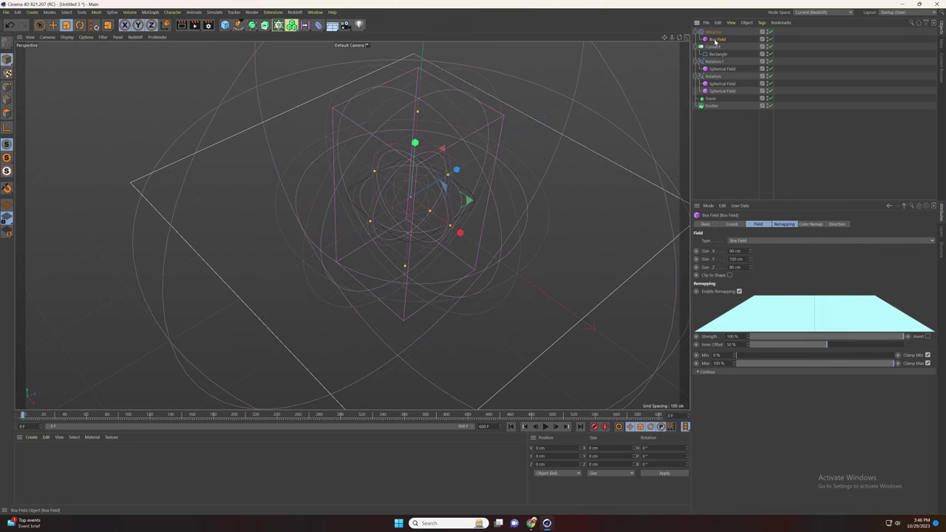
pyautogui.click(794, 224)
pyautogui.moveTo(854, 297); pyautogui.dragTo(889, 297)
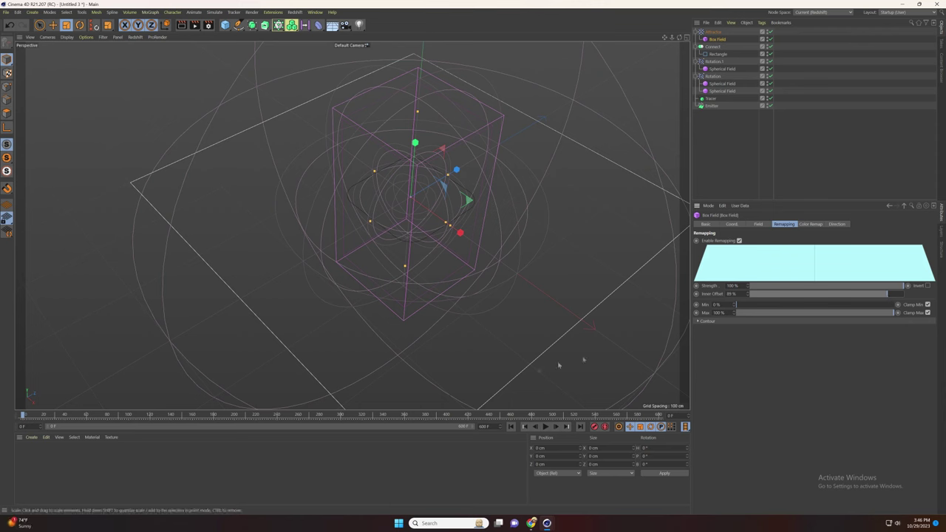
# Play the simulation with the adjusted Box Field, stop it around frame 108 and inspect the particle trails up close.
pyautogui.click(544, 427)
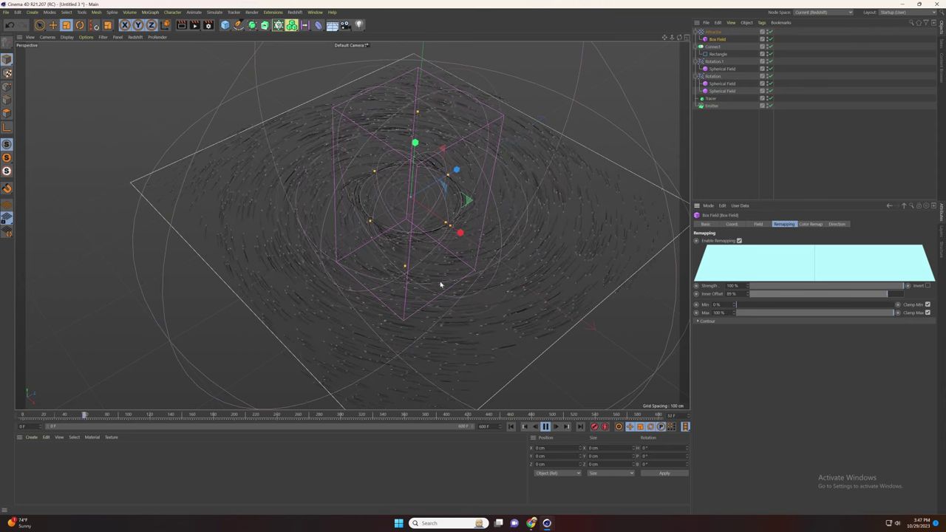
pyautogui.click(547, 429)
pyautogui.scroll(2, 391, 196)
pyautogui.keyDown('alt'); pyautogui.moveTo(399, 197); pyautogui.dragTo(446, 207); pyautogui.keyUp('alt')
# Create a Field Force and set its velocity type to Set Absolute Velocity.
pyautogui.click(214, 12)
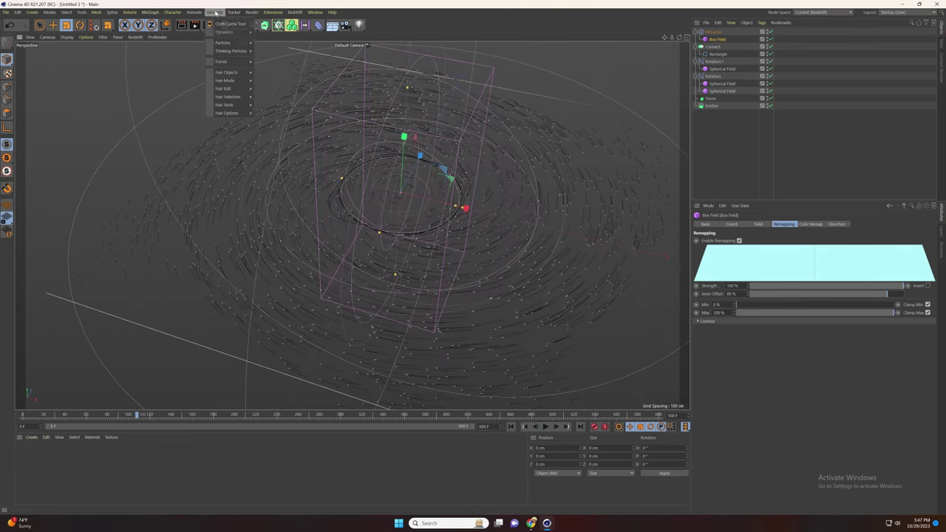
pyautogui.moveTo(221, 61)
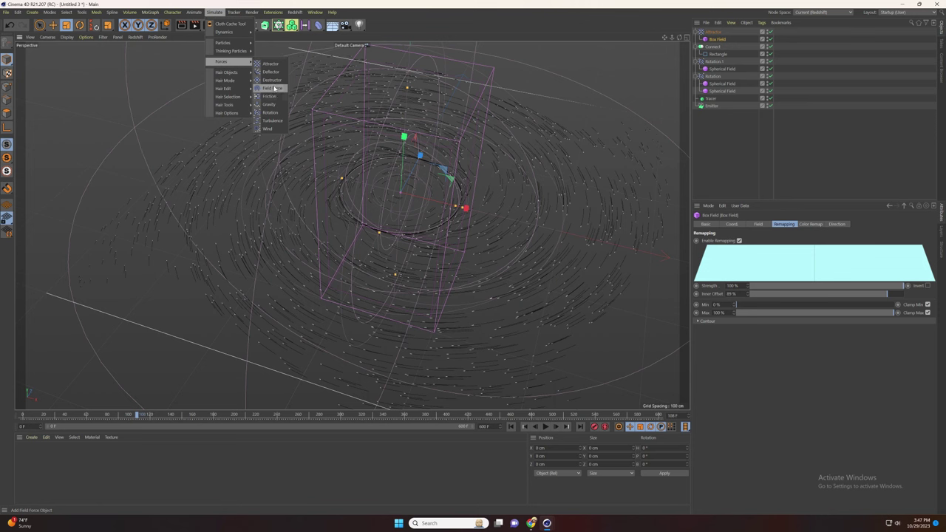
pyautogui.click(272, 88)
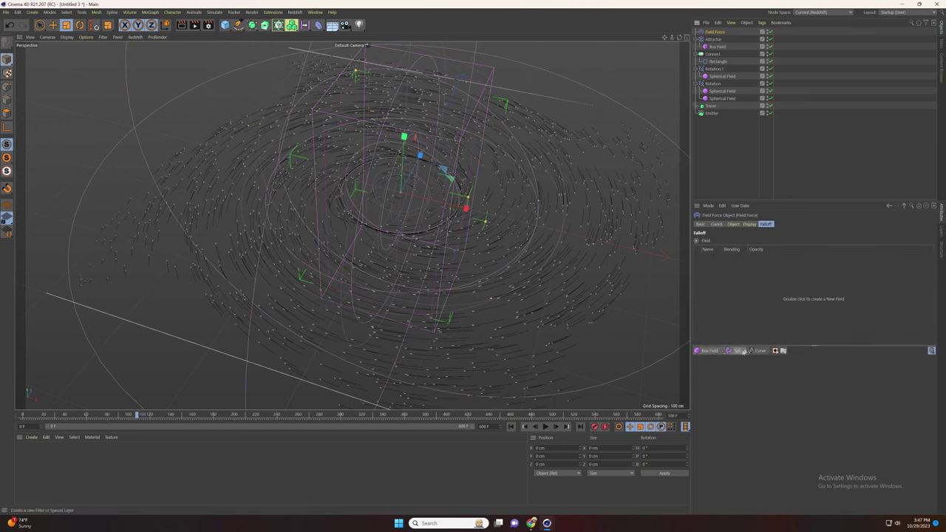
pyautogui.click(732, 225)
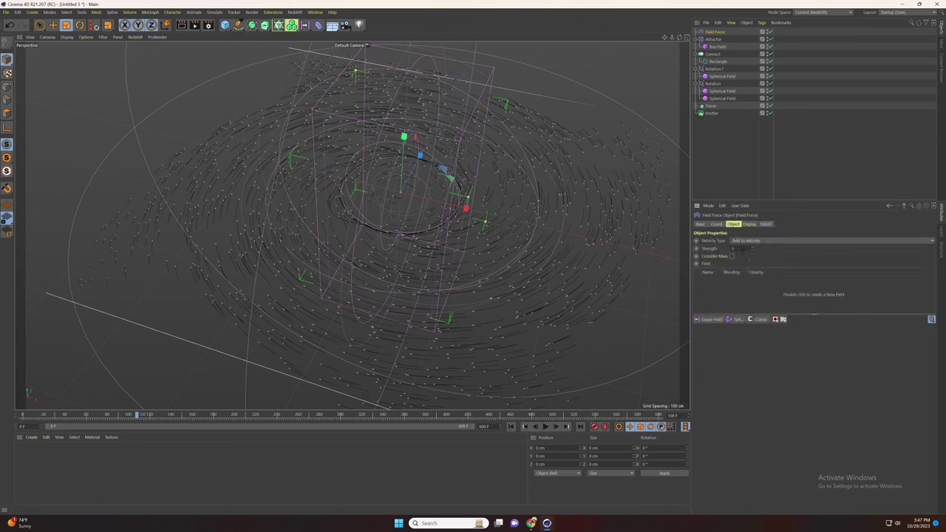
pyautogui.click(762, 240)
pyautogui.click(770, 259)
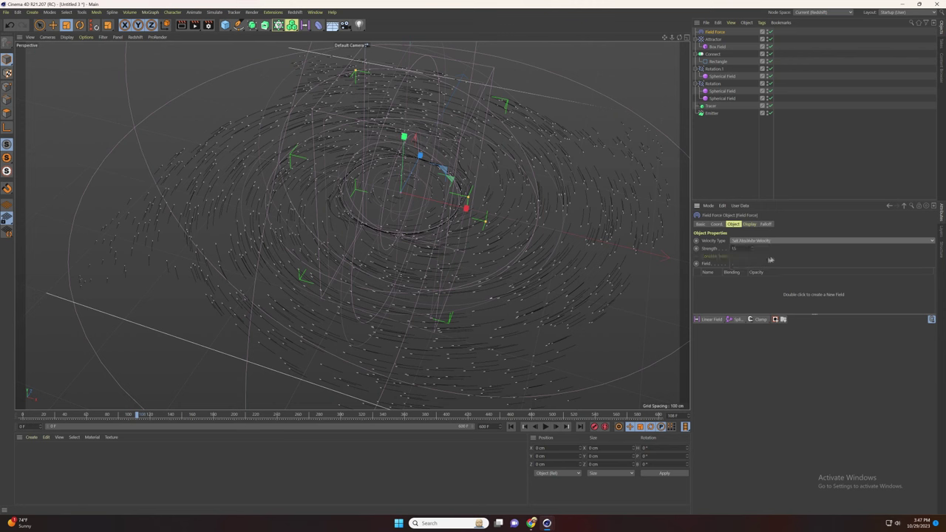
# Add a Spline Object layer to the Field Force's field list using the Connect object as its spline.
pyautogui.click(736, 319)
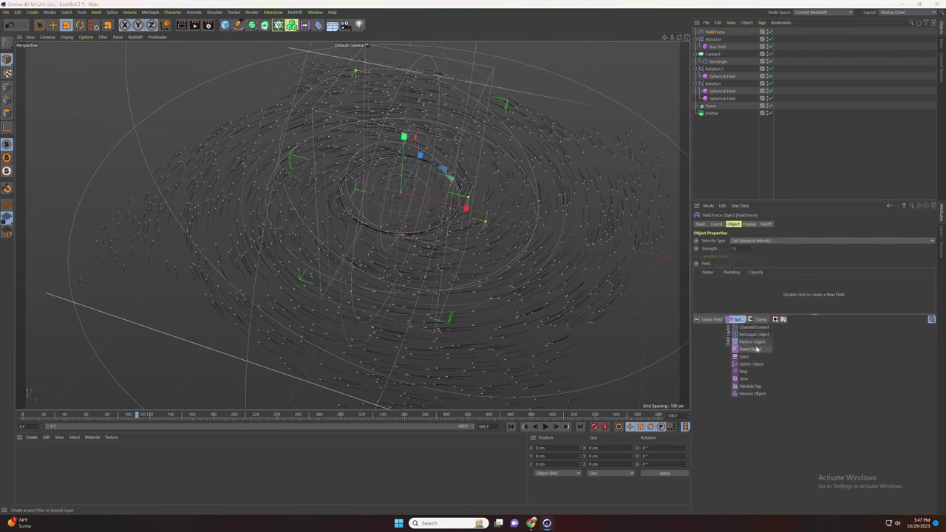
pyautogui.click(756, 365)
pyautogui.click(712, 55)
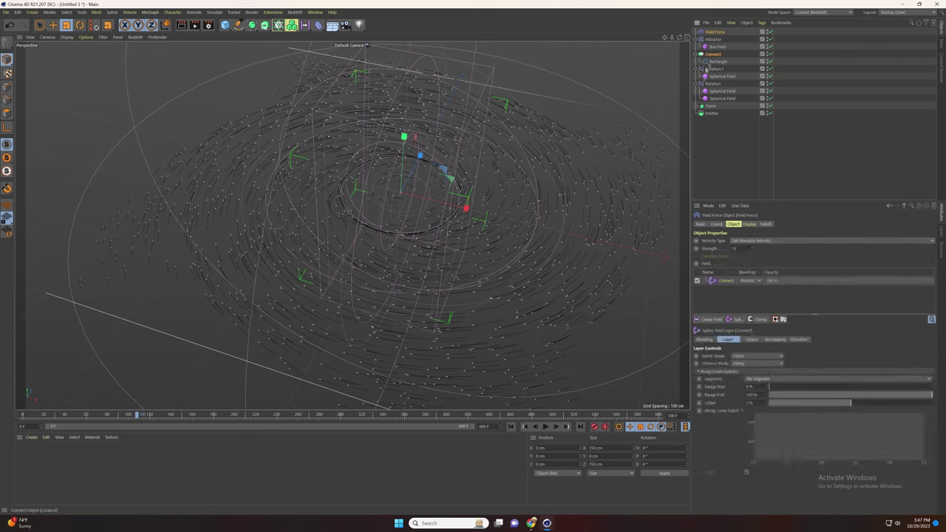
# Mask the Connect spline layer with a second Connect layer and set the mask layer's distance mode to Radius.
pyautogui.click(774, 319)
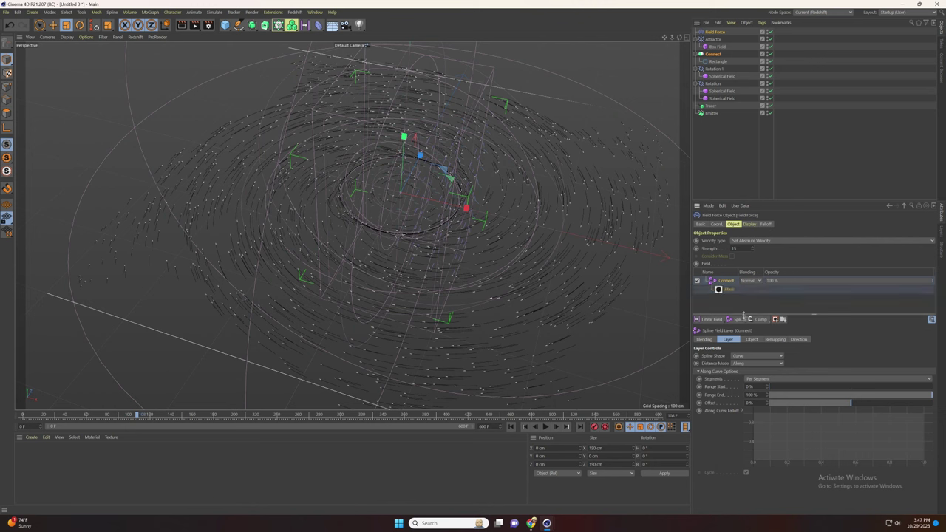
pyautogui.moveTo(716, 60); pyautogui.dragTo(740, 305)
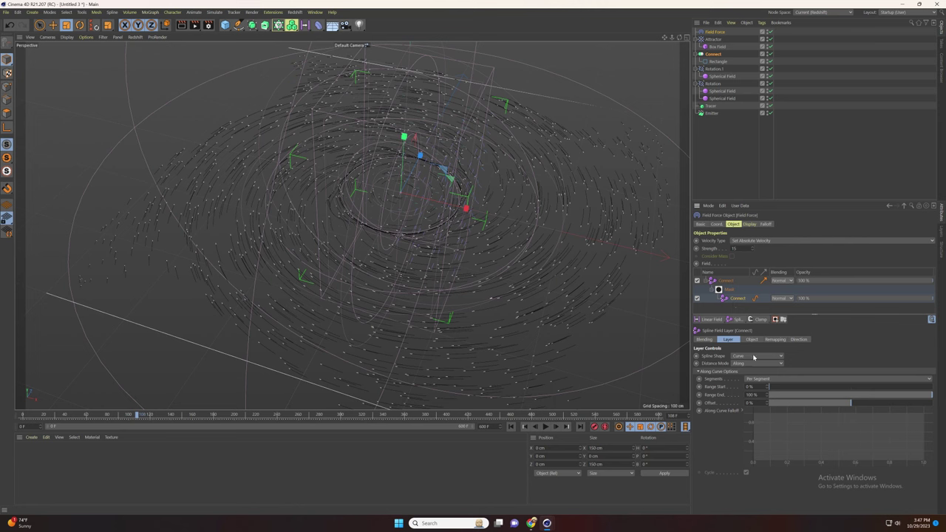
pyautogui.click(755, 363)
pyautogui.click(760, 384)
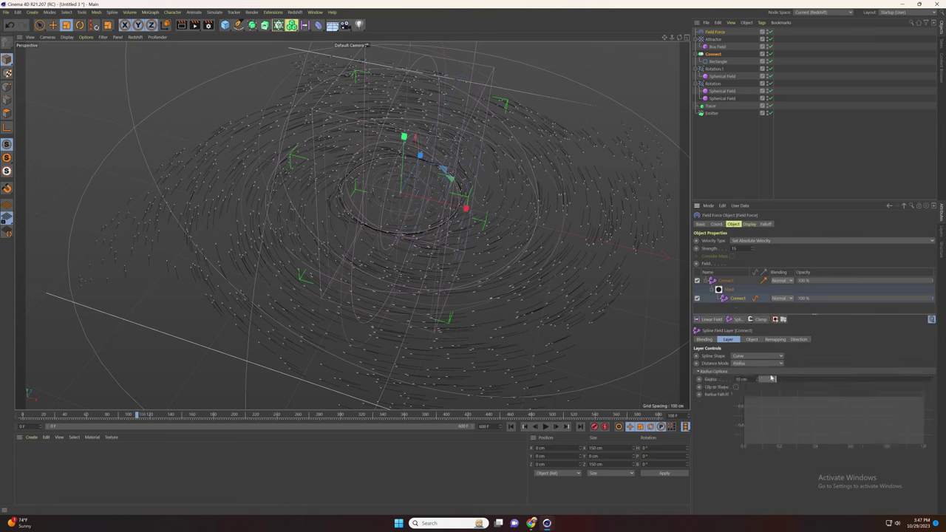
# Rewind to the start and play the simulation with the Field Force applied.
pyautogui.click(512, 426)
pyautogui.click(546, 427)
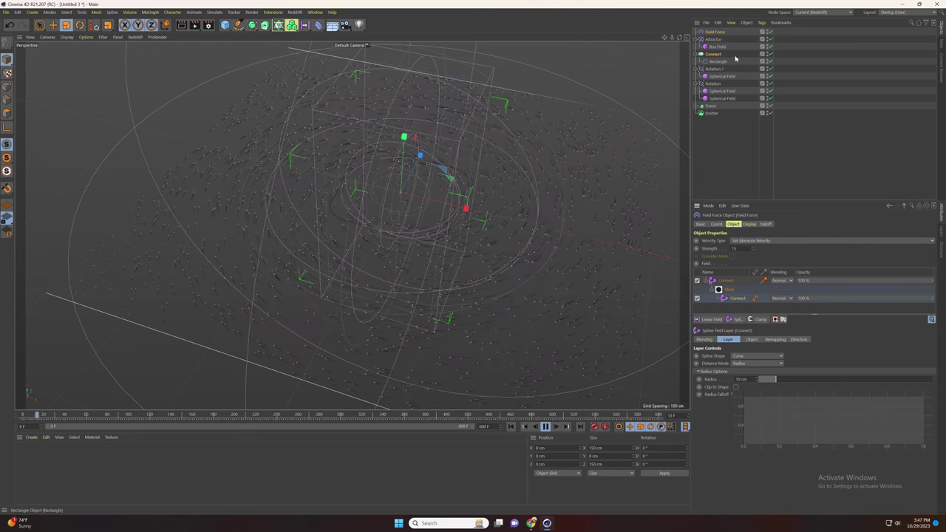